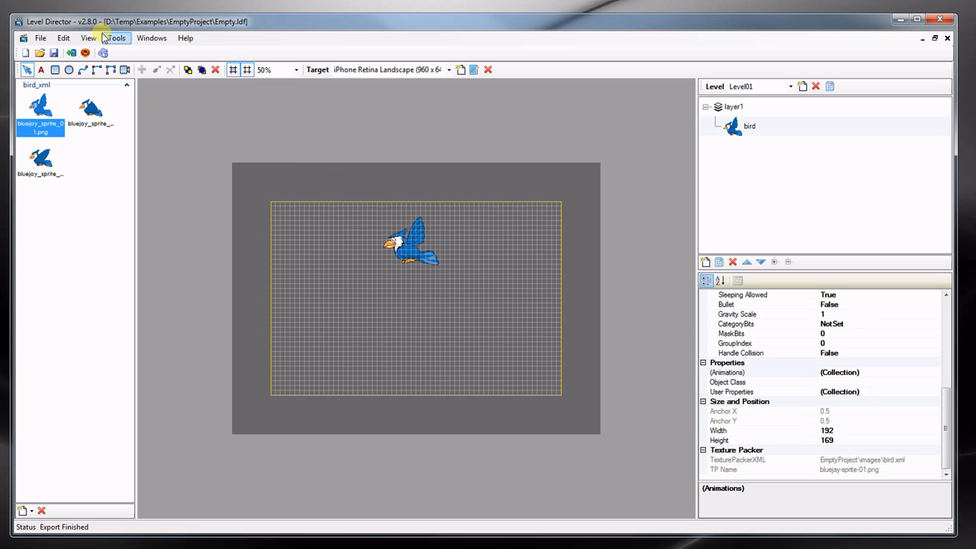
- Review the project's export options, including the use of physics properties at asset level, and accept them
{"action": "left_click", "coordinate": [116, 38]}
{"action": "left_click", "coordinate": [125, 52]}
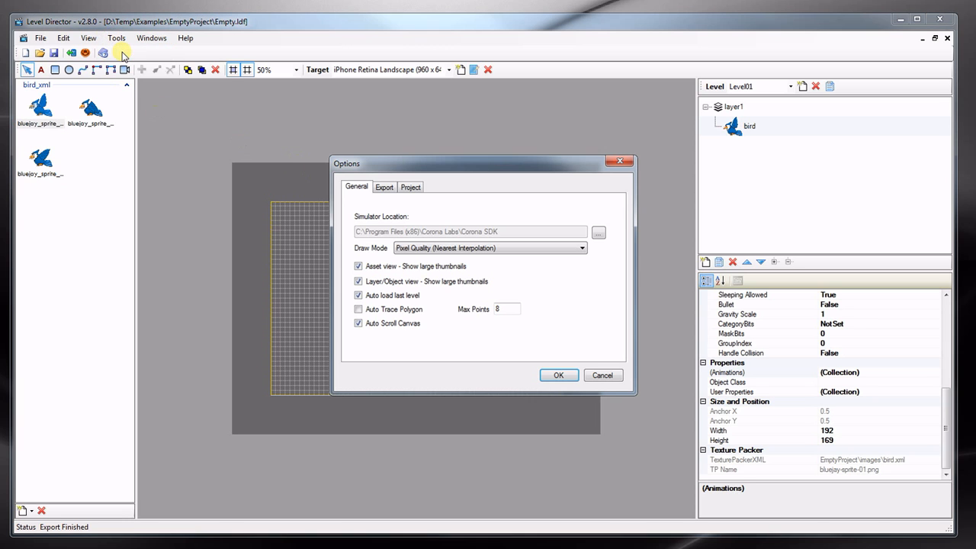
{"action": "left_click", "coordinate": [383, 189]}
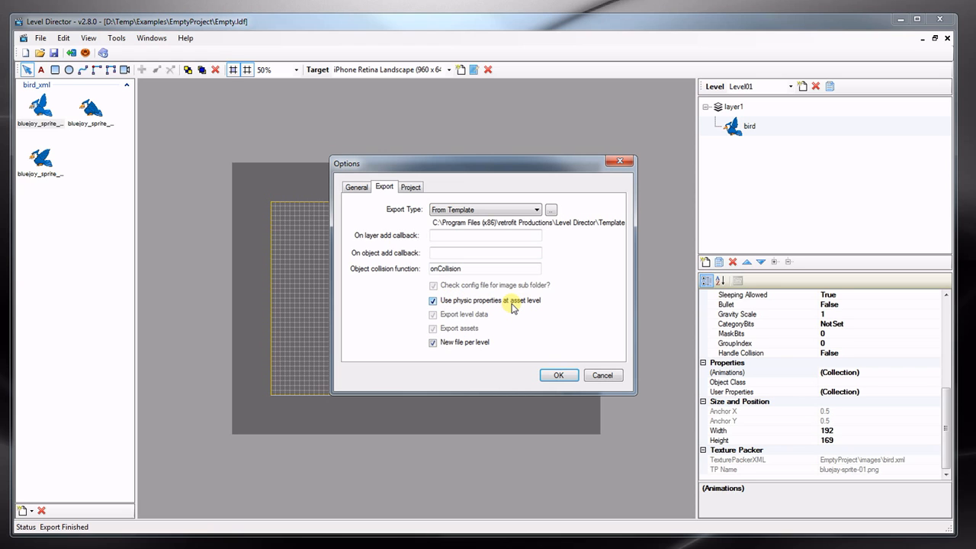
{"action": "left_click", "coordinate": [557, 375]}
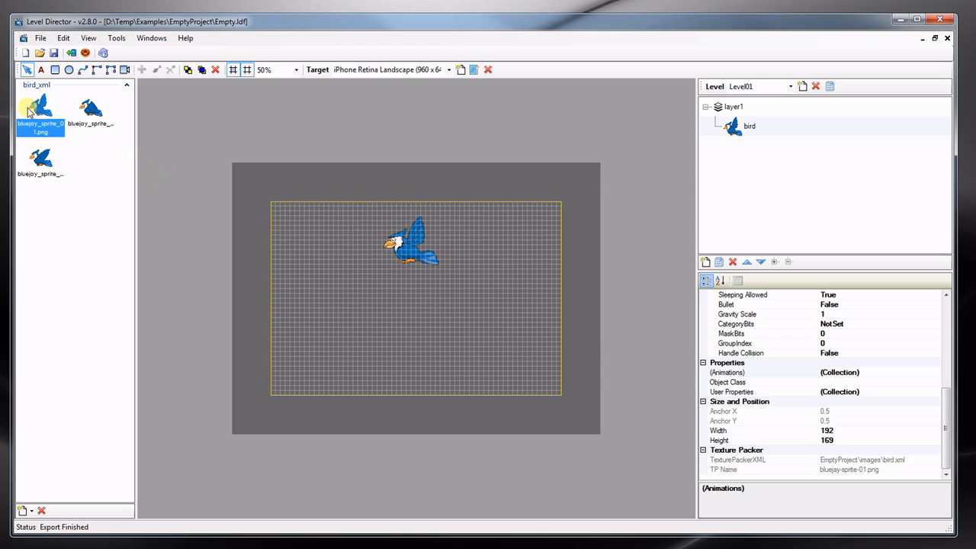
- Move the bird object to about x = 320, y = 116 in the level
{"action": "left_click", "coordinate": [410, 253]}
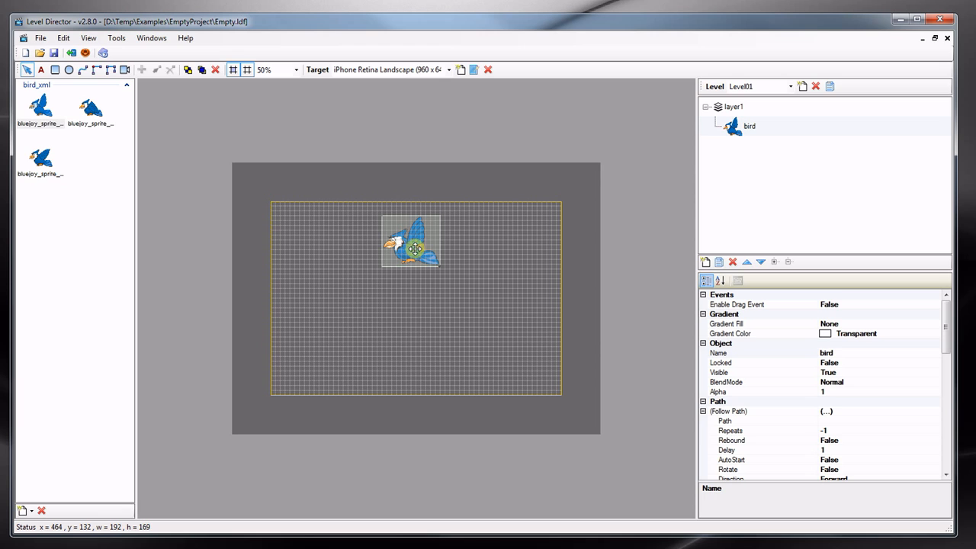
{"action": "left_click_drag", "start_coordinate": [408, 247], "coordinate": [365, 243]}
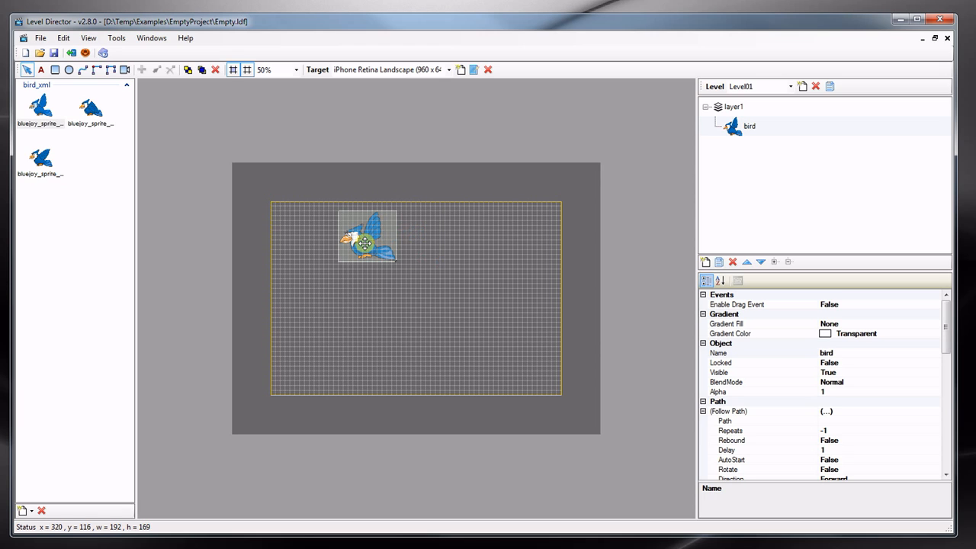
- Duplicate the bird object beside the original, compare the two instances, and delete the copy
{"action": "key", "text": "ctrl+d"}
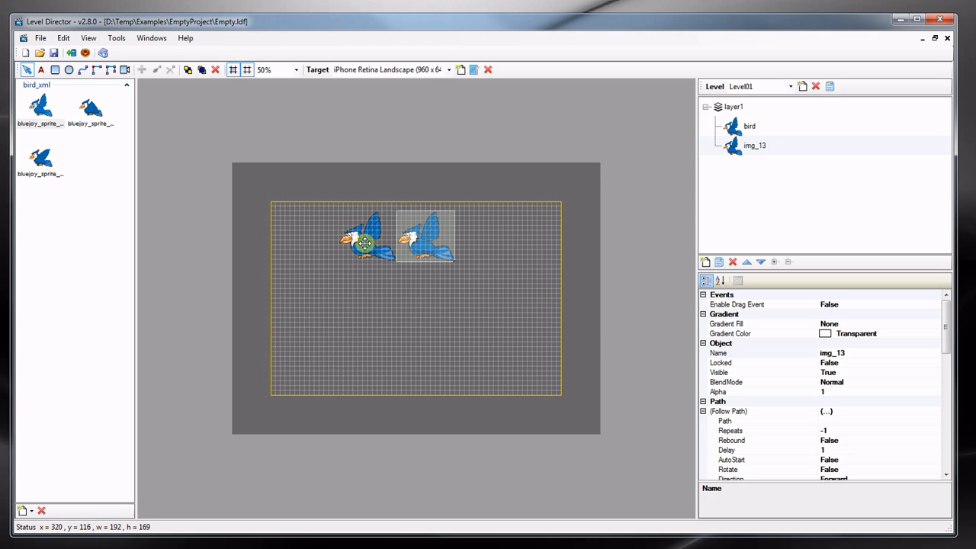
{"action": "left_click", "coordinate": [366, 237]}
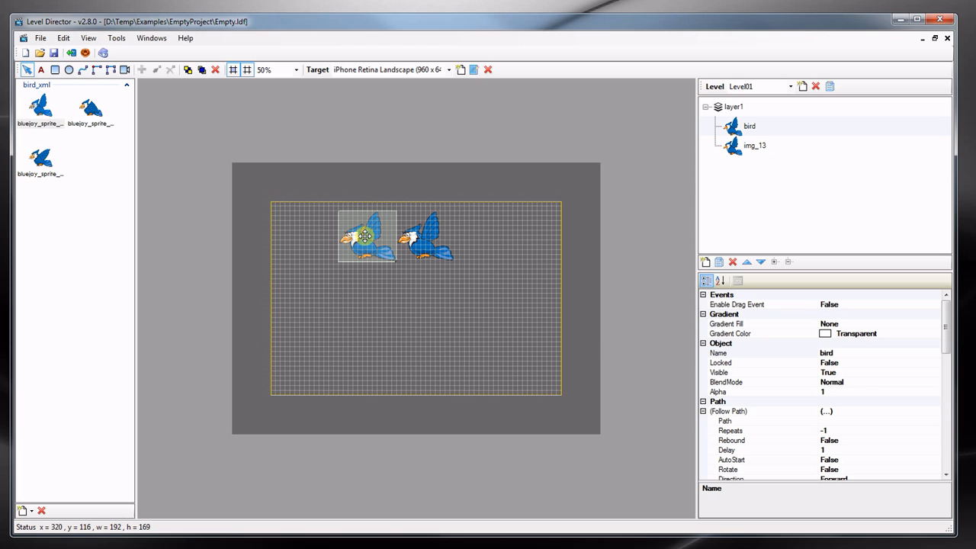
{"action": "left_click", "coordinate": [418, 248]}
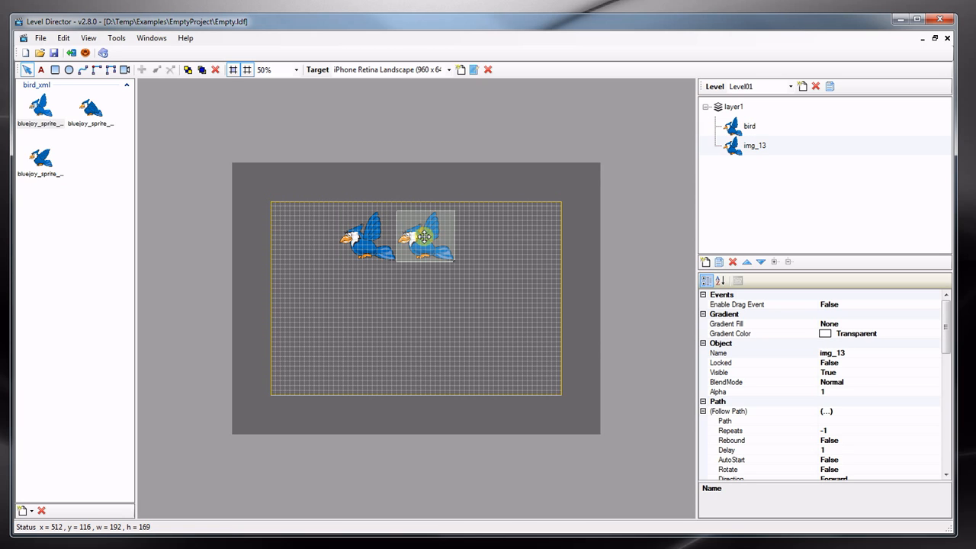
{"action": "key", "text": "Delete"}
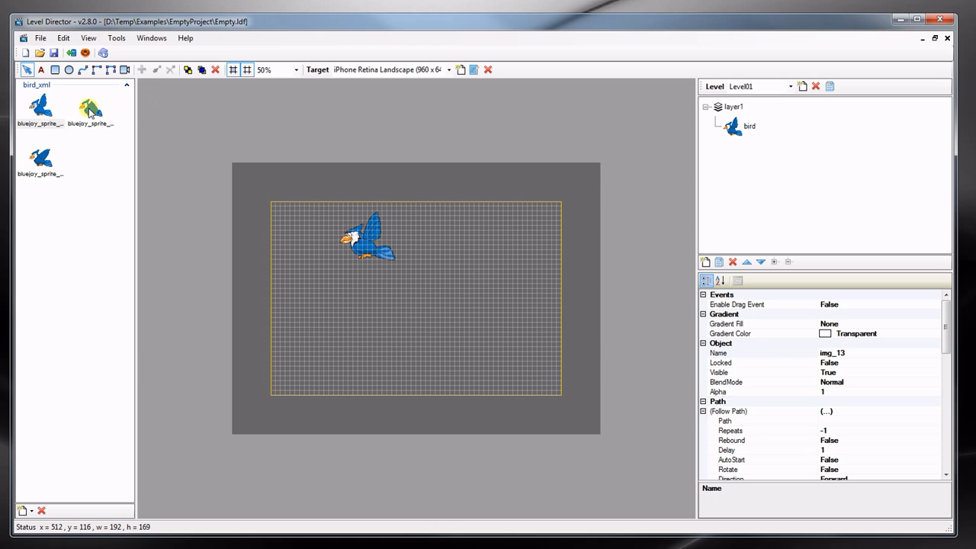
- Set Physics Enabled to True for the bluejay_sprite_01.png asset
{"action": "left_click", "coordinate": [43, 115]}
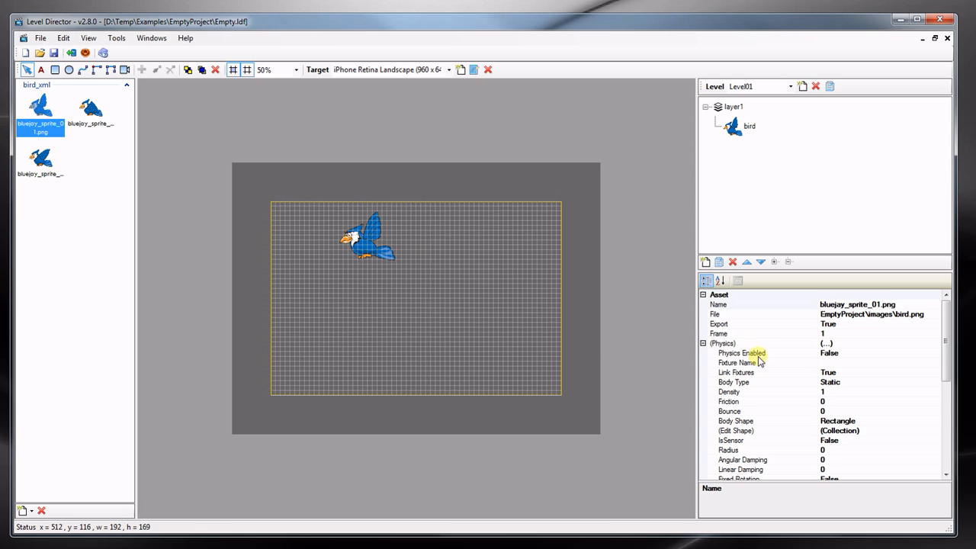
{"action": "left_click", "coordinate": [721, 344]}
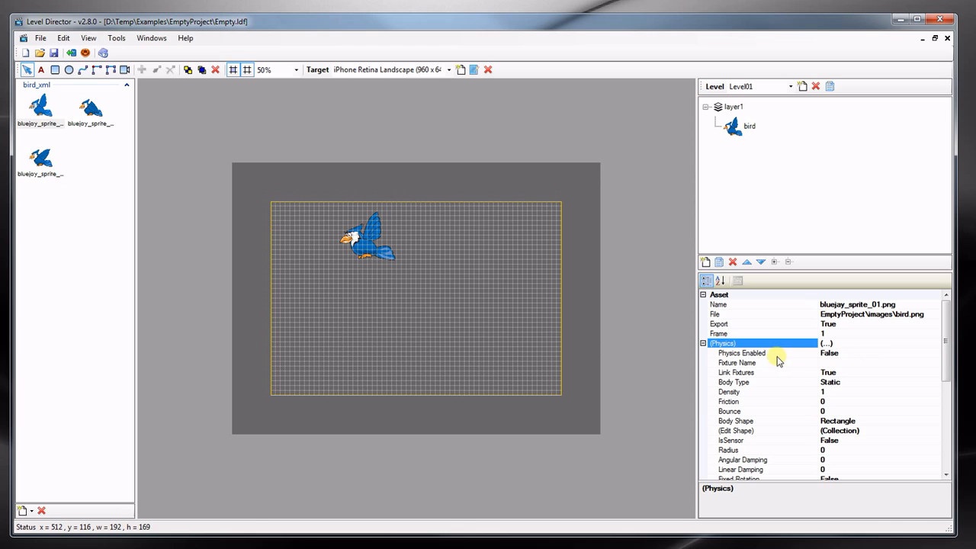
{"action": "left_click", "coordinate": [854, 353]}
{"action": "left_click", "coordinate": [936, 353]}
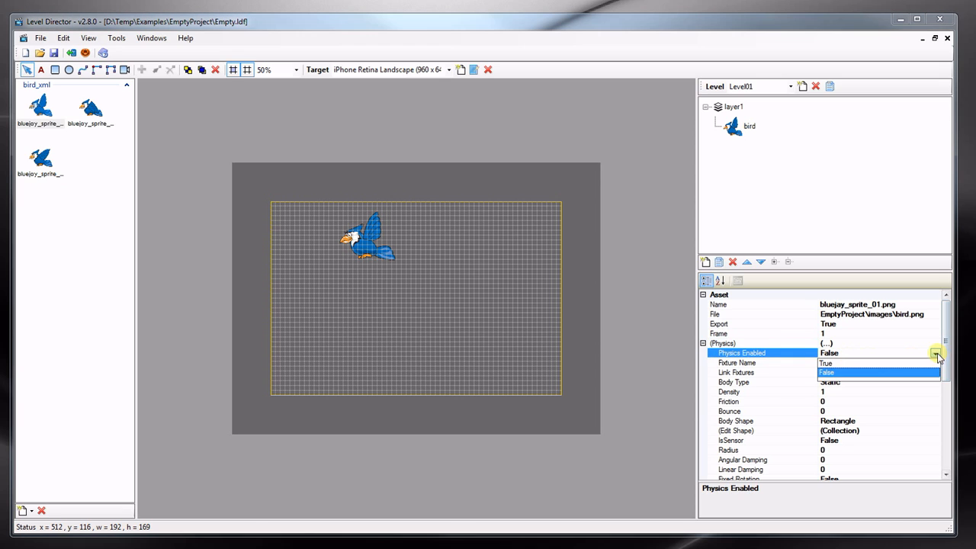
{"action": "left_click", "coordinate": [867, 363]}
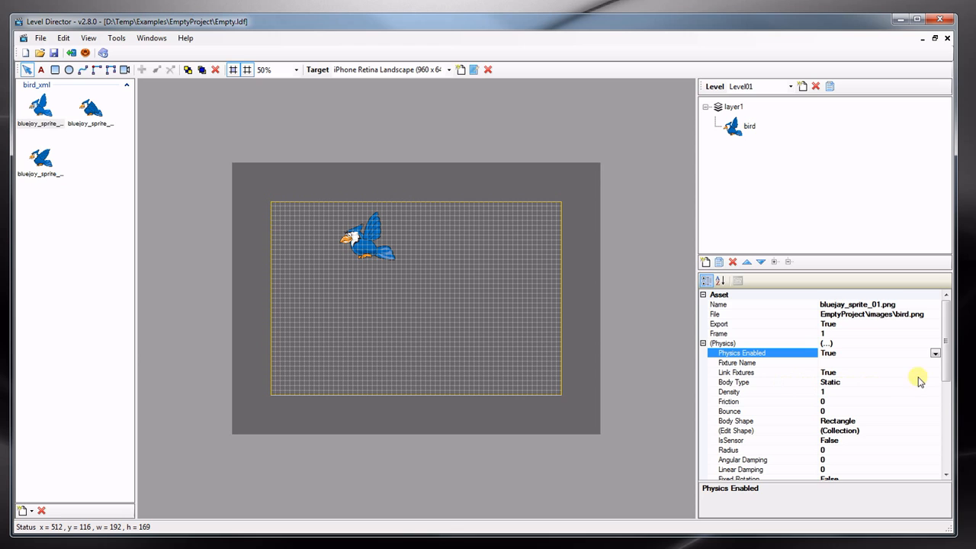
- Examine the asset's remaining physics properties, including Fixture Name, Link Fixtures and Body Shape
{"action": "left_click_drag", "start_coordinate": [944, 369], "coordinate": [945, 395]}
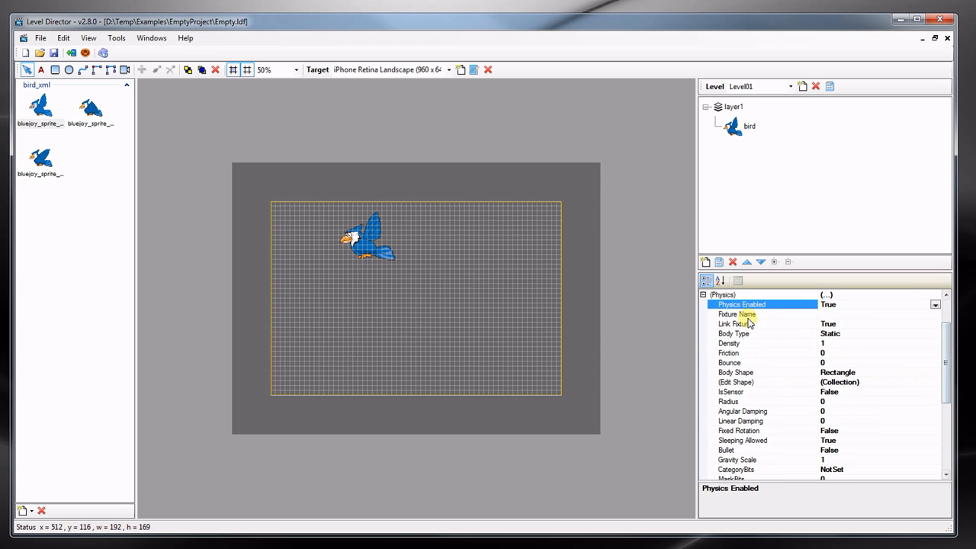
{"action": "left_click", "coordinate": [834, 324]}
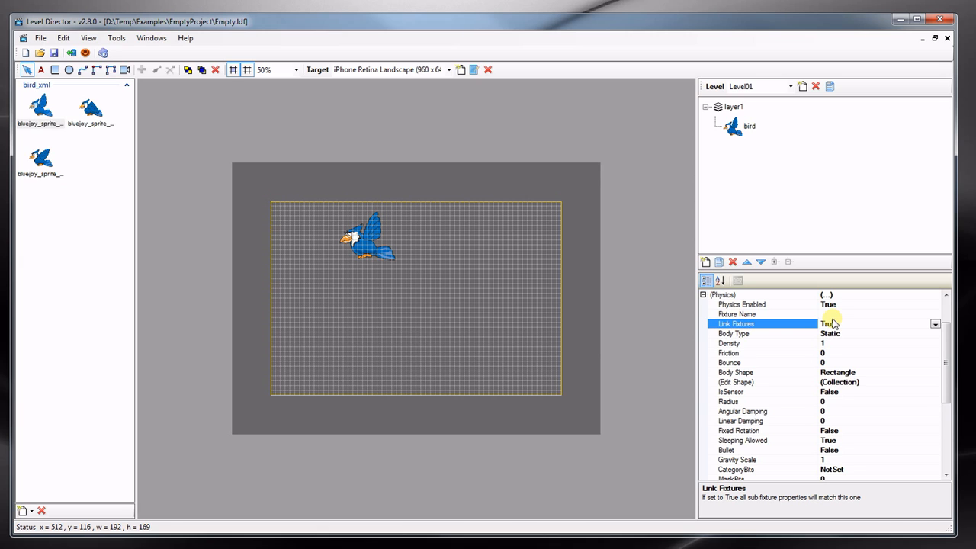
{"action": "left_click", "coordinate": [832, 314]}
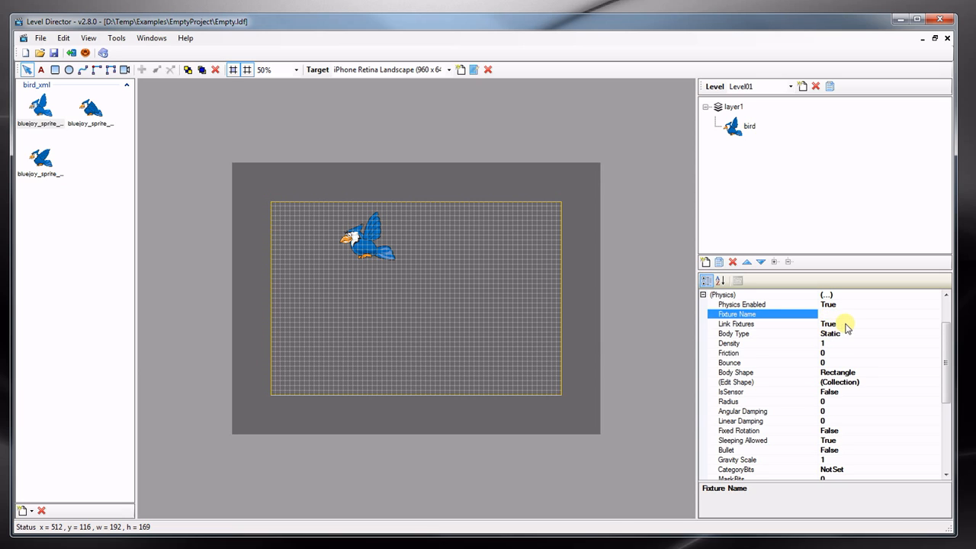
{"action": "left_click", "coordinate": [845, 324]}
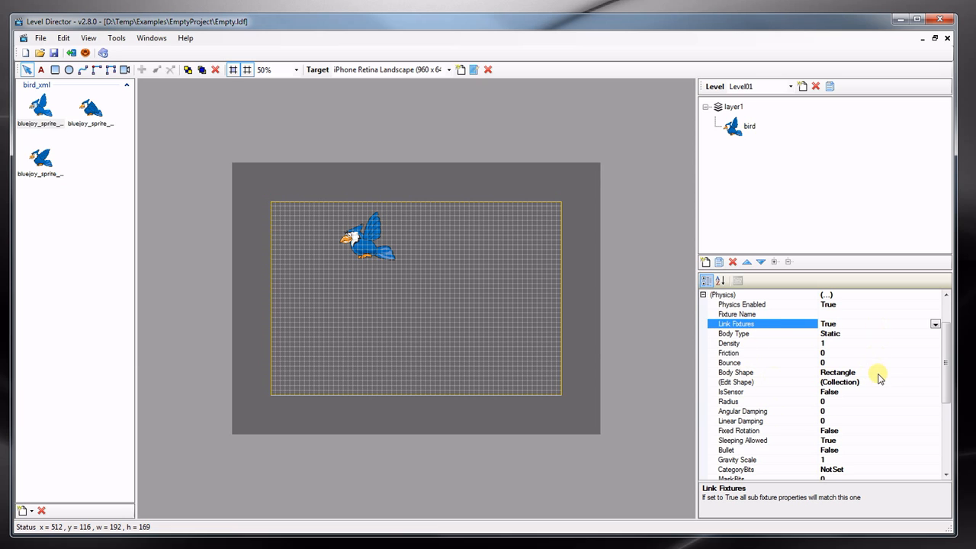
{"action": "scroll", "coordinate": [944, 373], "scroll_direction": "down", "scroll_amount": 1}
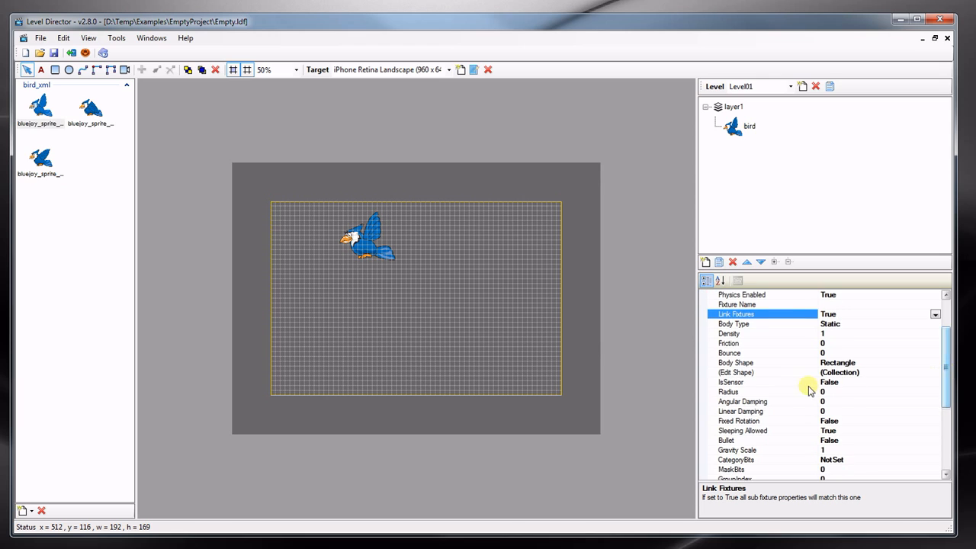
{"action": "left_click", "coordinate": [867, 365]}
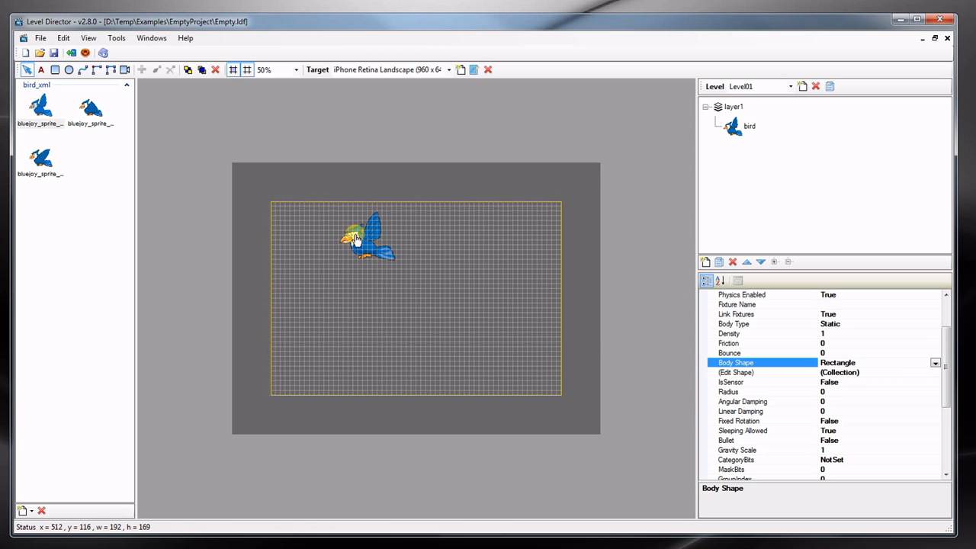
- Set ShowBodies to True for layer1
{"action": "left_click", "coordinate": [732, 108]}
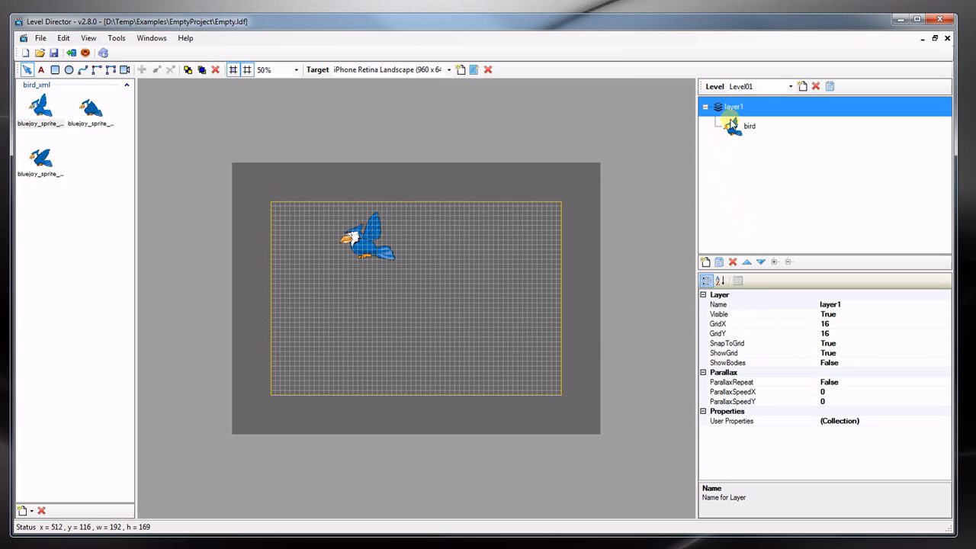
{"action": "left_click", "coordinate": [740, 363]}
{"action": "left_click", "coordinate": [945, 364]}
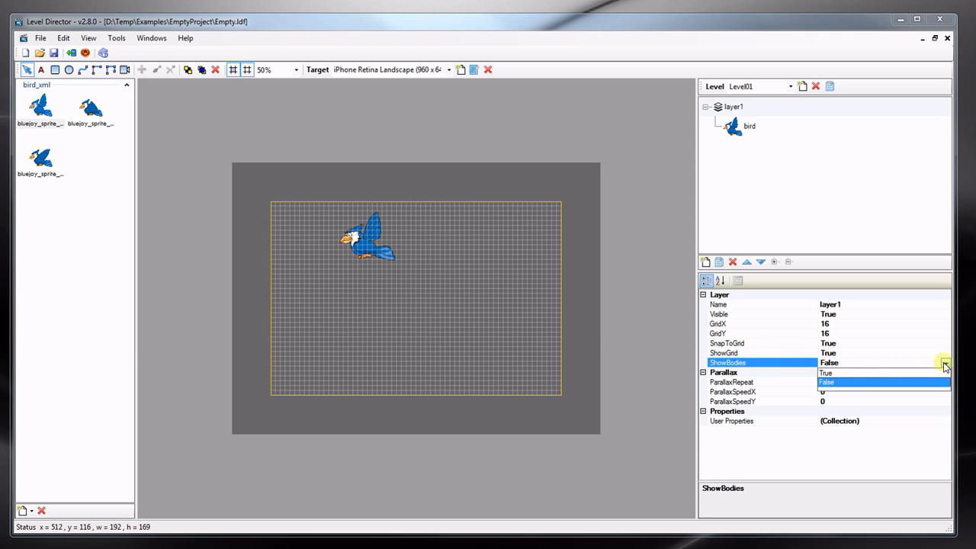
{"action": "left_click", "coordinate": [830, 373]}
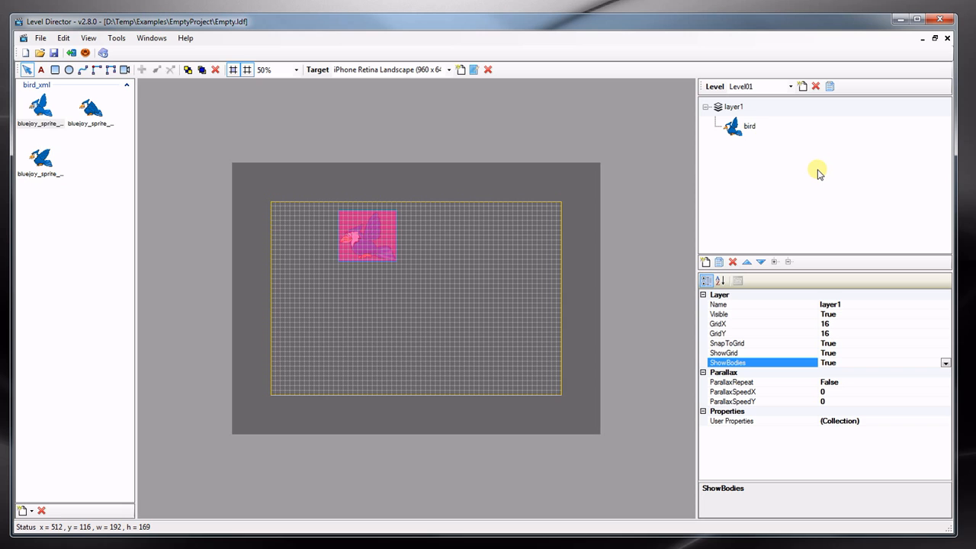
- Inspect the physics properties of the bird object placed on layer1
{"action": "left_click", "coordinate": [737, 131]}
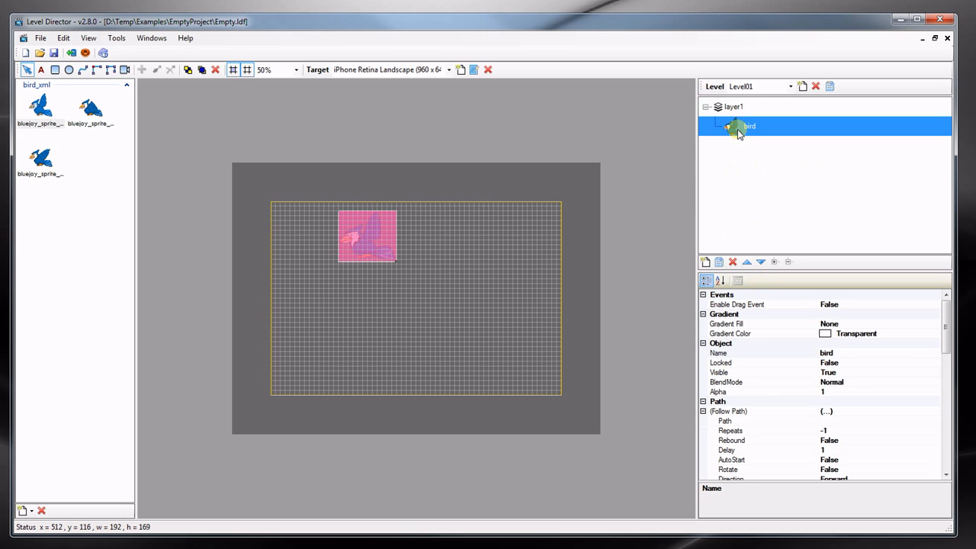
{"action": "scroll", "coordinate": [945, 386], "scroll_direction": "down", "scroll_amount": 3}
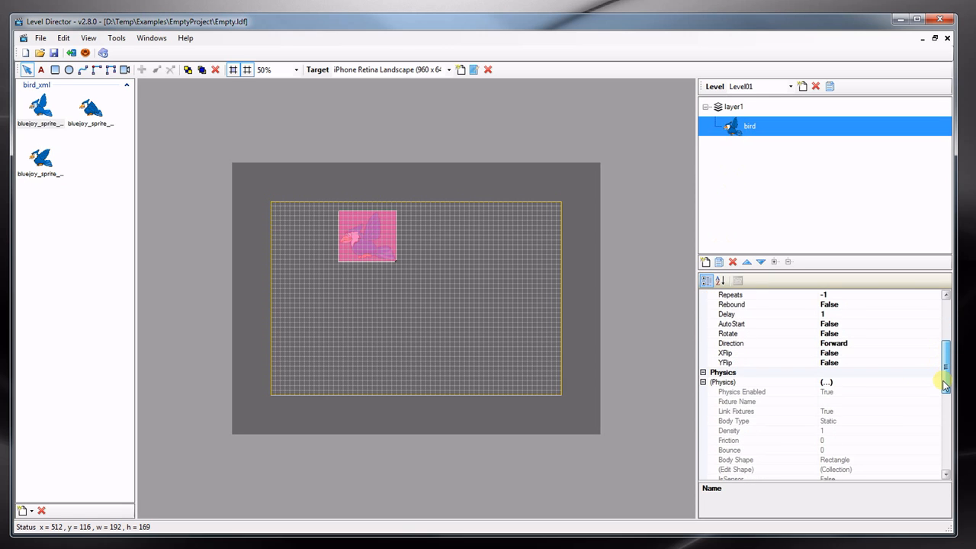
{"action": "scroll", "coordinate": [944, 387], "scroll_direction": "down", "scroll_amount": 2}
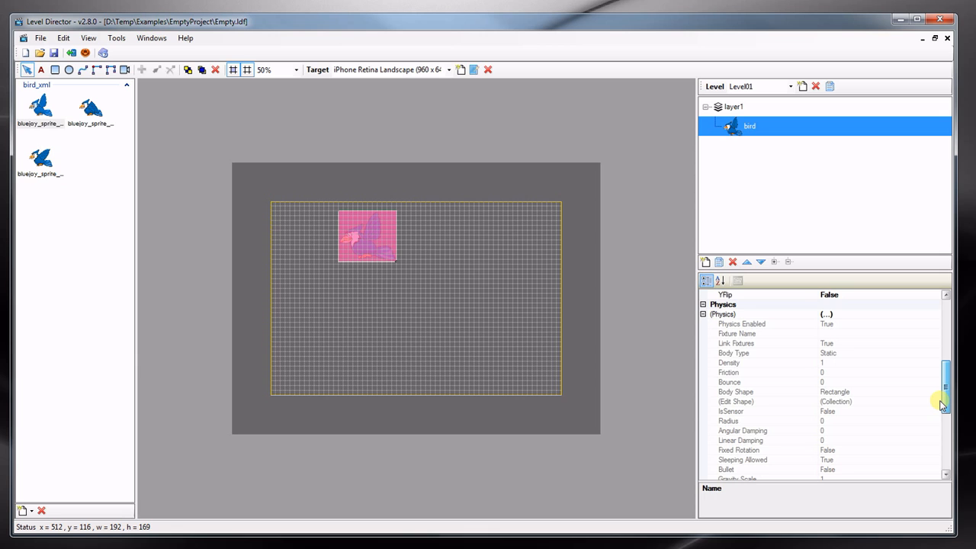
- Change the Body Shape of the bluejay_sprite_01.png asset to Round
{"action": "left_click", "coordinate": [42, 110]}
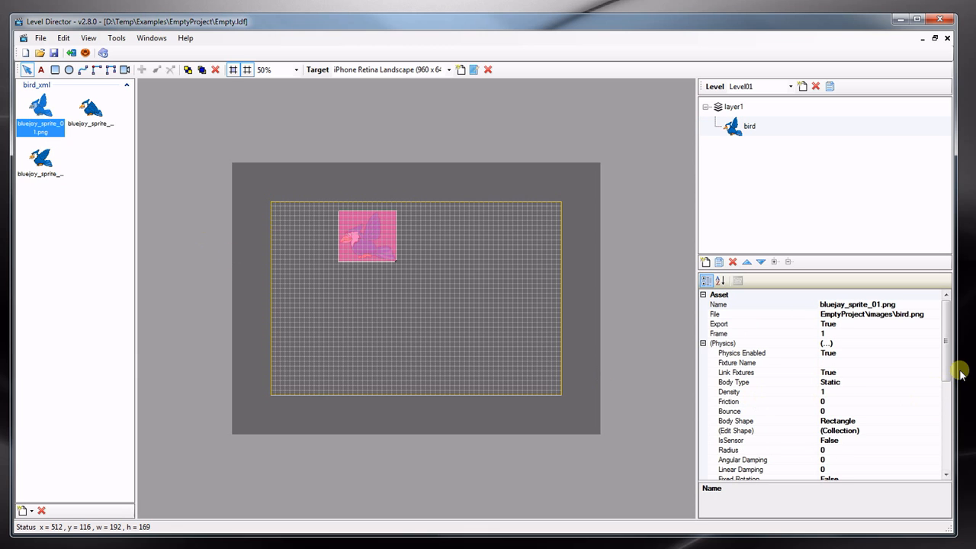
{"action": "left_click_drag", "start_coordinate": [945, 365], "coordinate": [944, 385]}
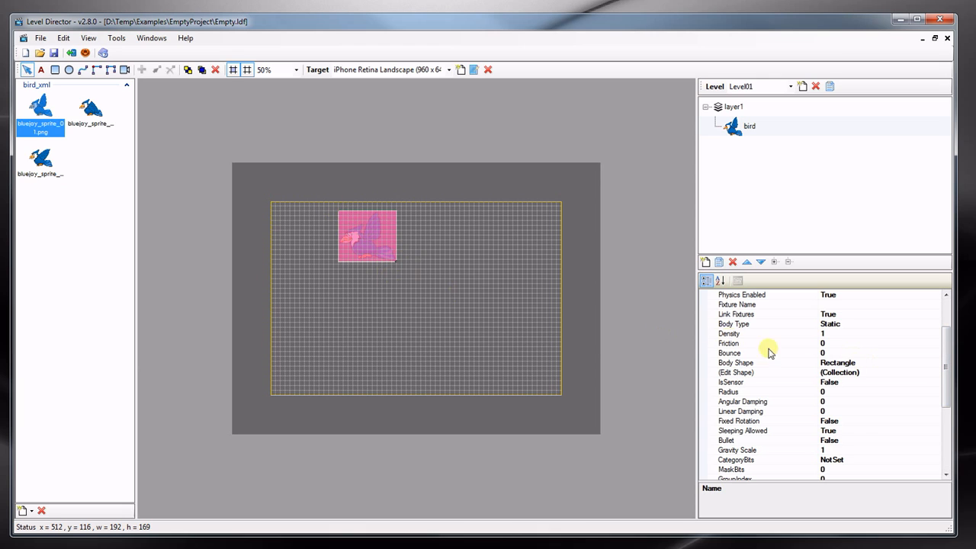
{"action": "left_click", "coordinate": [911, 362]}
{"action": "left_click", "coordinate": [934, 362]}
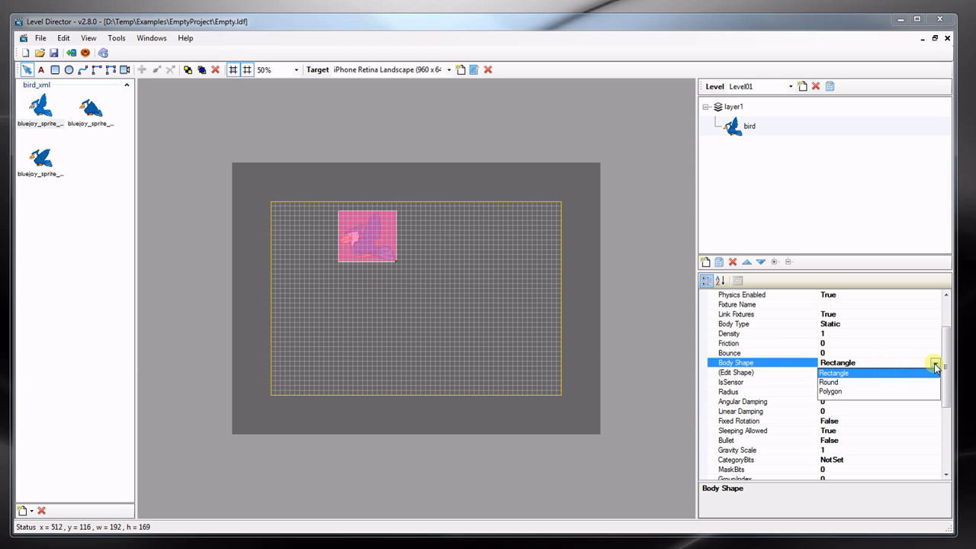
{"action": "left_click", "coordinate": [829, 382]}
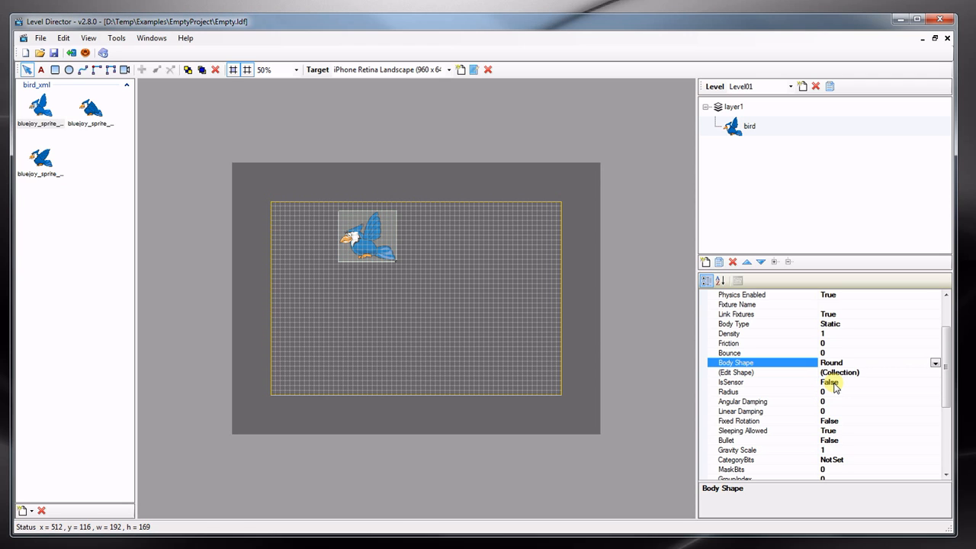
- Set the radius of the asset's round physics body to 20
{"action": "left_click", "coordinate": [734, 392]}
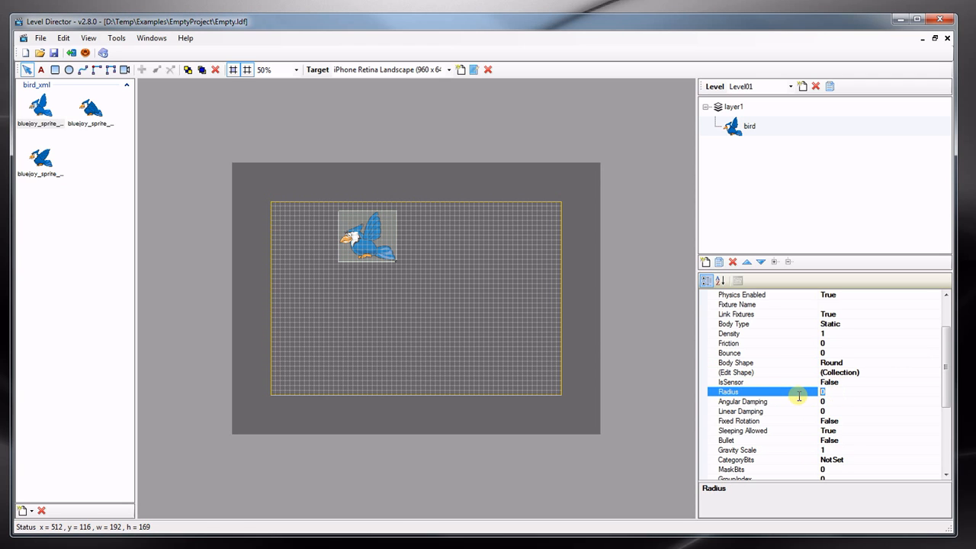
{"action": "type", "text": "20"}
{"action": "key", "text": "Return"}
{"action": "left_click", "coordinate": [808, 401]}
{"action": "left_click", "coordinate": [810, 393]}
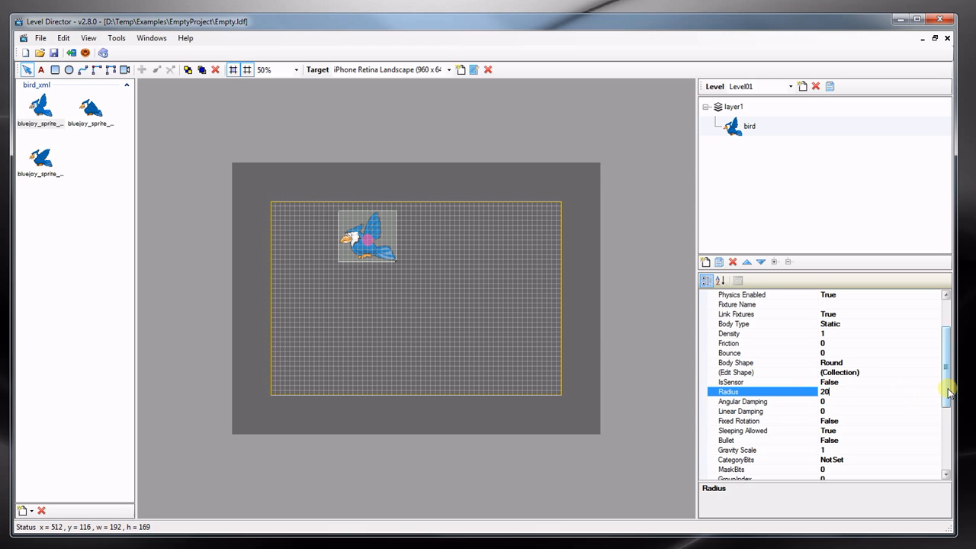
- Enlarge the asset's round physics body by setting its radius to 80
{"action": "left_click_drag", "start_coordinate": [950, 387], "coordinate": [949, 452]}
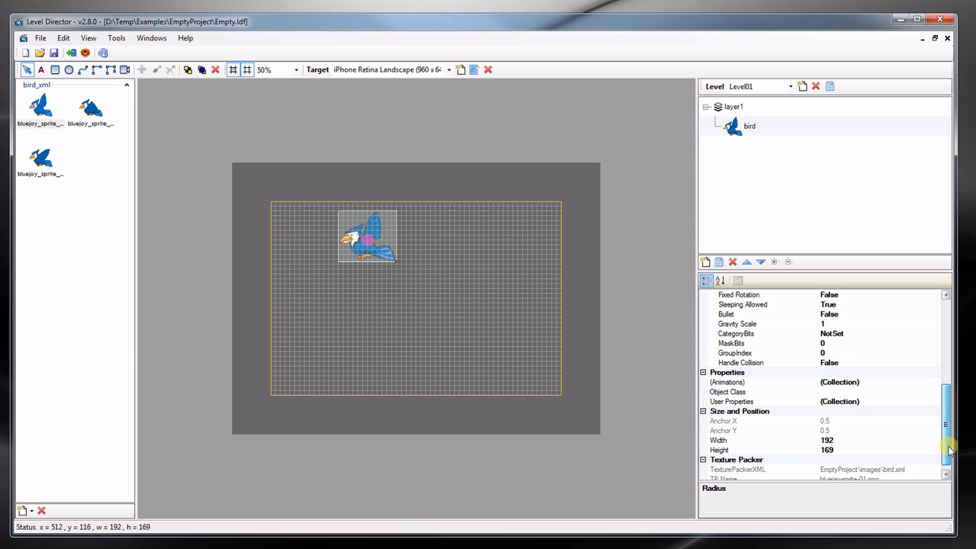
{"action": "left_click_drag", "start_coordinate": [949, 452], "coordinate": [924, 366]}
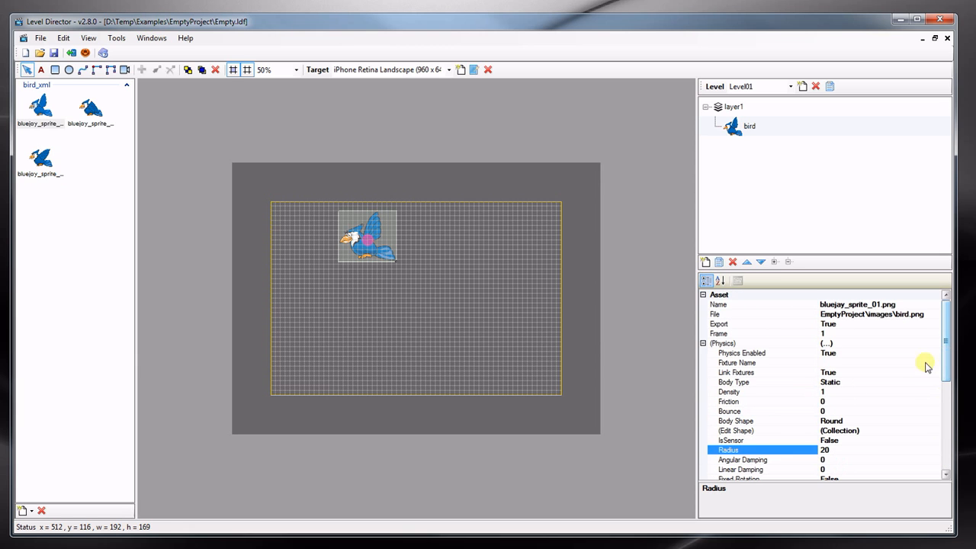
{"action": "left_click", "coordinate": [825, 450]}
{"action": "type", "text": "80"}
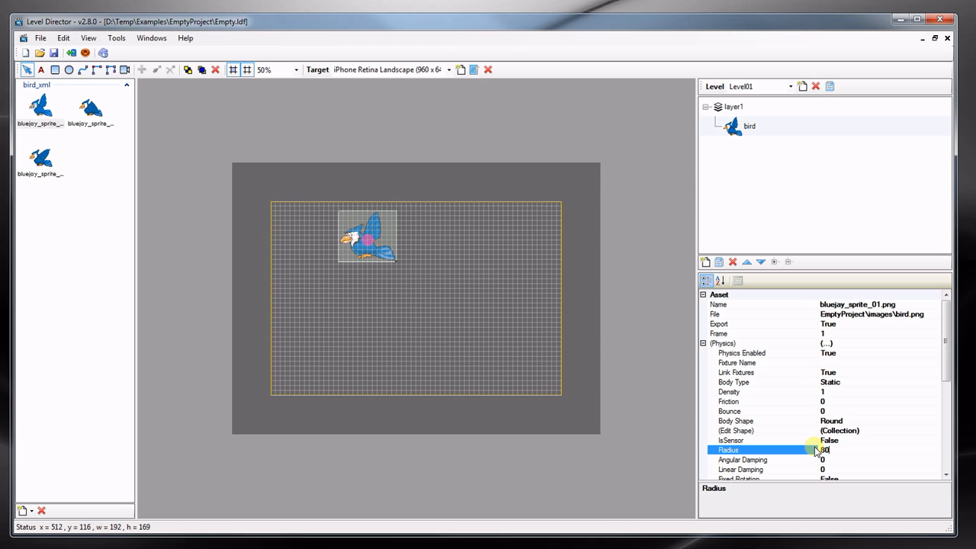
{"action": "key", "text": "Return"}
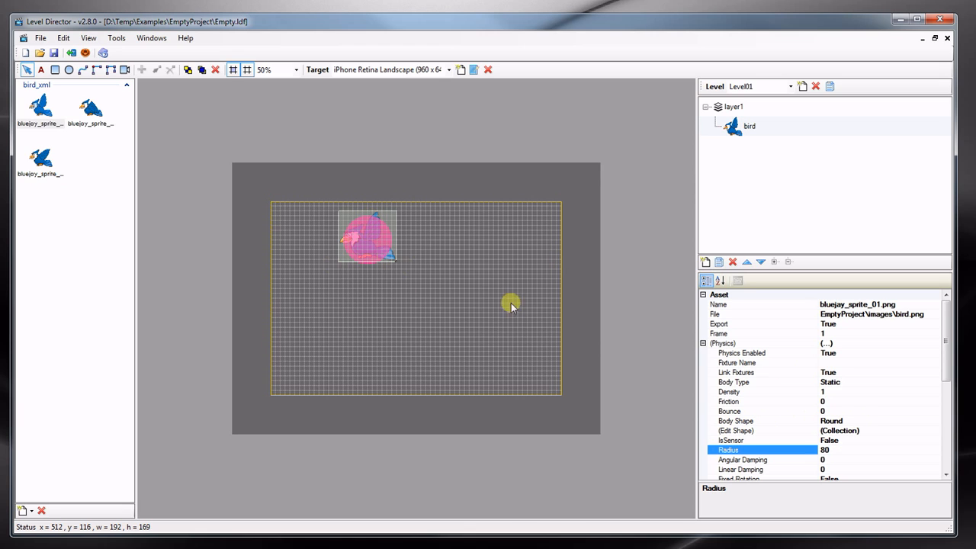
- Change the Body Shape of the bluejay_sprite_01.png asset to Polygon
{"action": "scroll", "coordinate": [946, 373], "scroll_direction": "down", "scroll_amount": 1}
{"action": "left_click", "coordinate": [898, 391]}
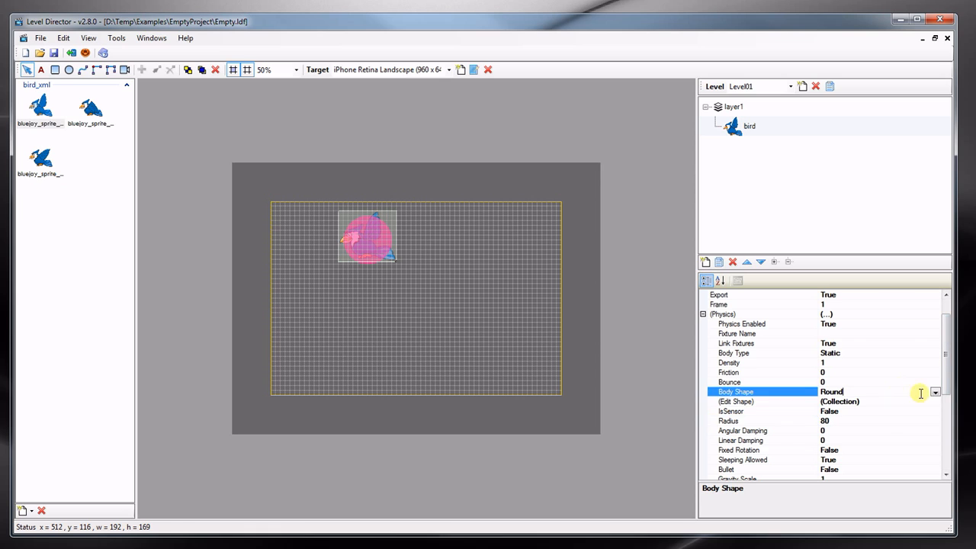
{"action": "left_click", "coordinate": [935, 394]}
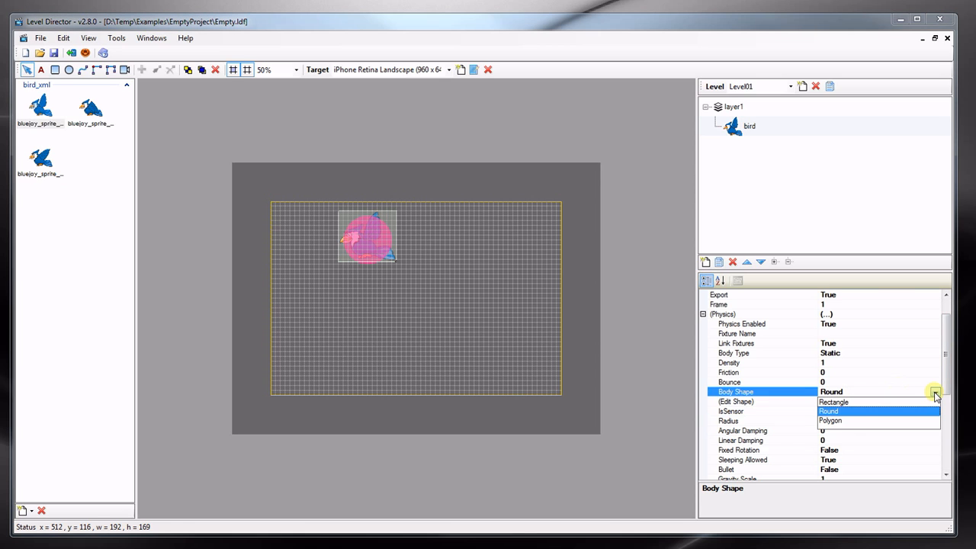
{"action": "left_click", "coordinate": [830, 421]}
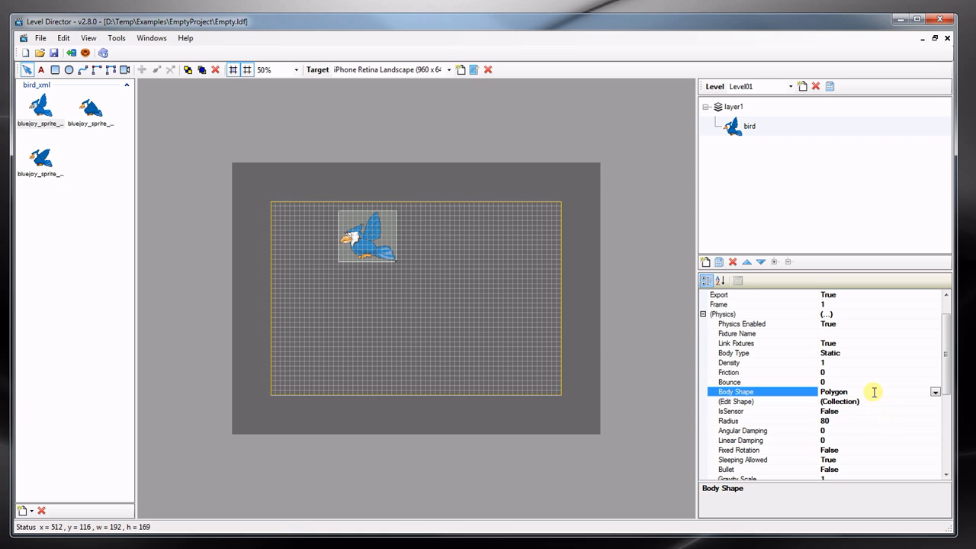
- Open the asset's polygon shape in the Shape Editor and automatically trace an outline of the bird for the main shape
{"action": "left_click", "coordinate": [870, 403]}
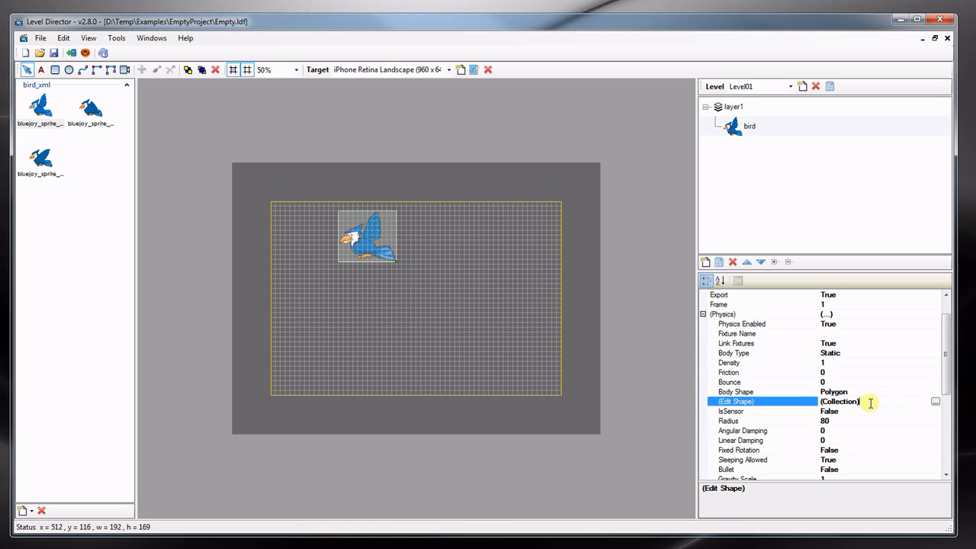
{"action": "left_click", "coordinate": [936, 403]}
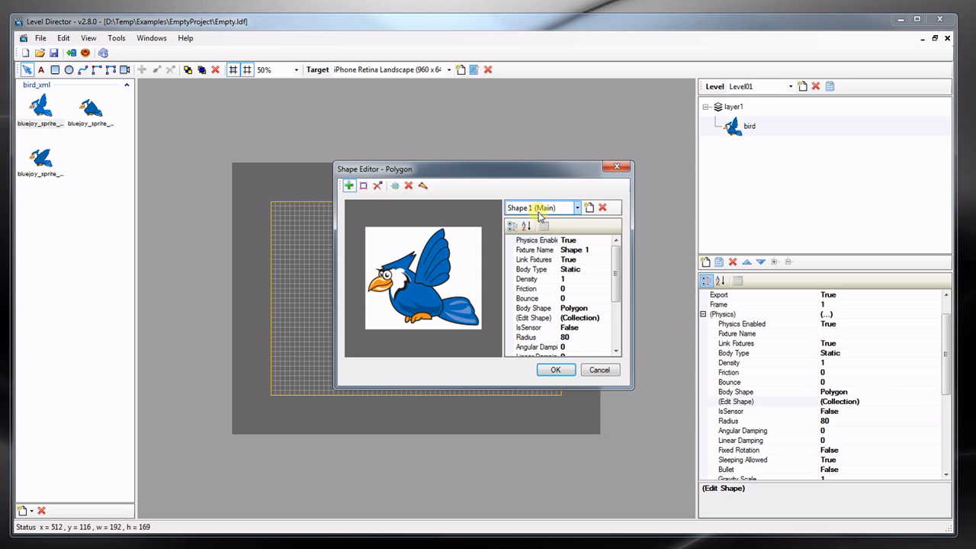
{"action": "left_click", "coordinate": [578, 208]}
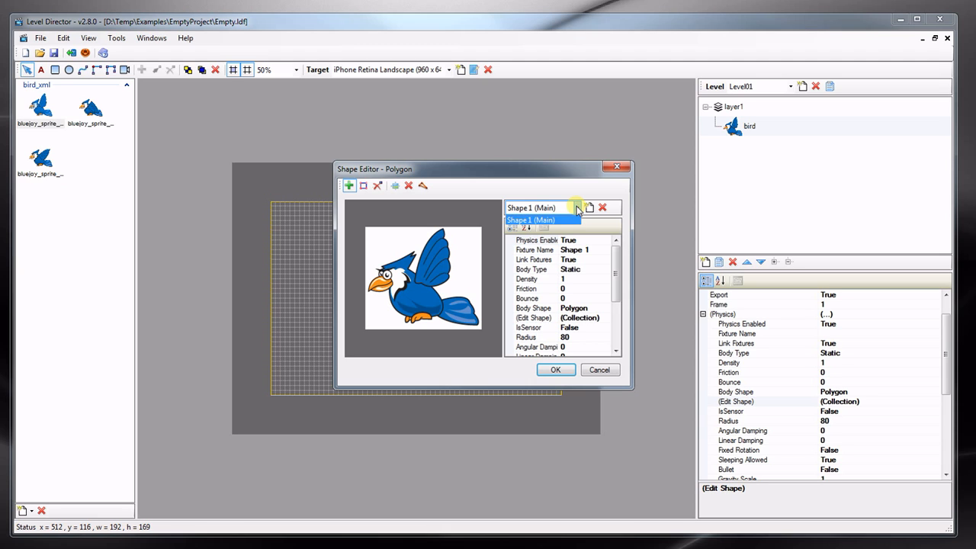
{"action": "left_click", "coordinate": [578, 208]}
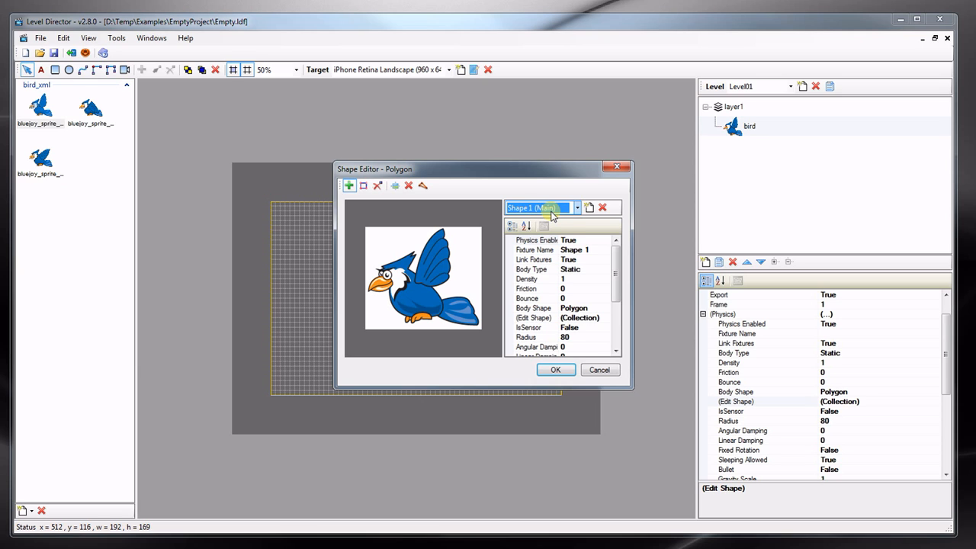
{"action": "left_click", "coordinate": [423, 187]}
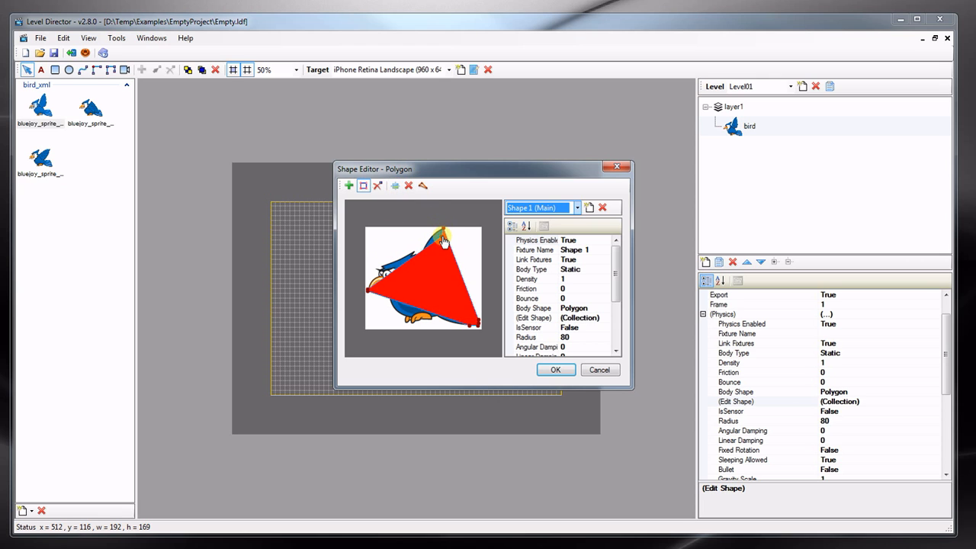
- Reposition the traced polygon's points around the bird's wing, head, feet and tail, and accept the shape
{"action": "left_click_drag", "start_coordinate": [440, 233], "coordinate": [440, 251]}
{"action": "left_click_drag", "start_coordinate": [441, 258], "coordinate": [379, 269]}
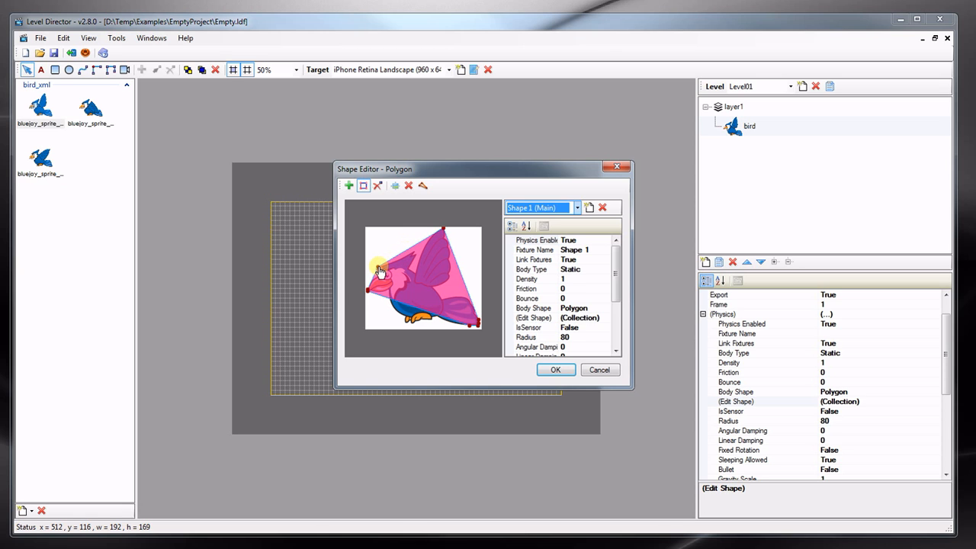
{"action": "left_click_drag", "start_coordinate": [469, 327], "coordinate": [402, 327]}
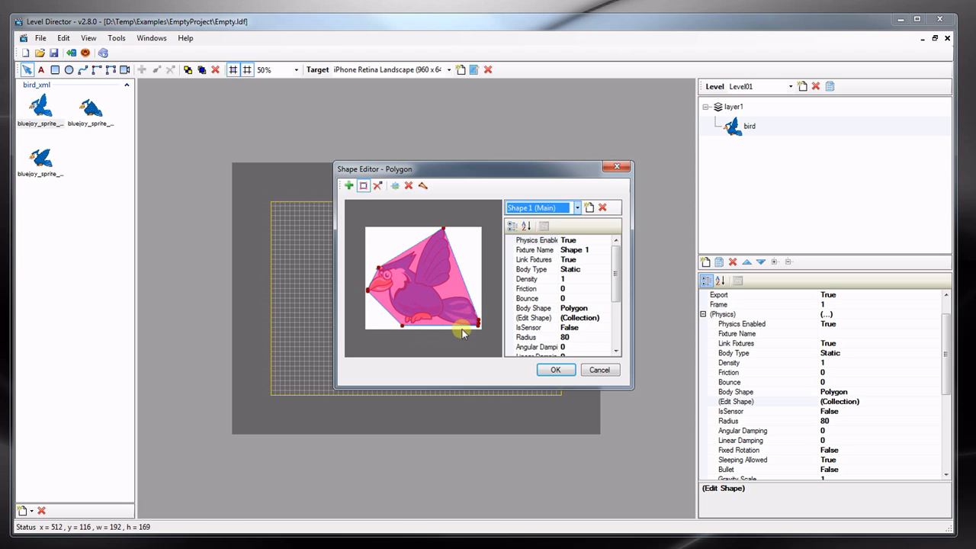
{"action": "mouse_move", "coordinate": [478, 321]}
{"action": "left_mouse_down"}
{"action": "mouse_move", "coordinate": [475, 308]}
{"action": "mouse_move", "coordinate": [480, 319]}
{"action": "left_mouse_up"}
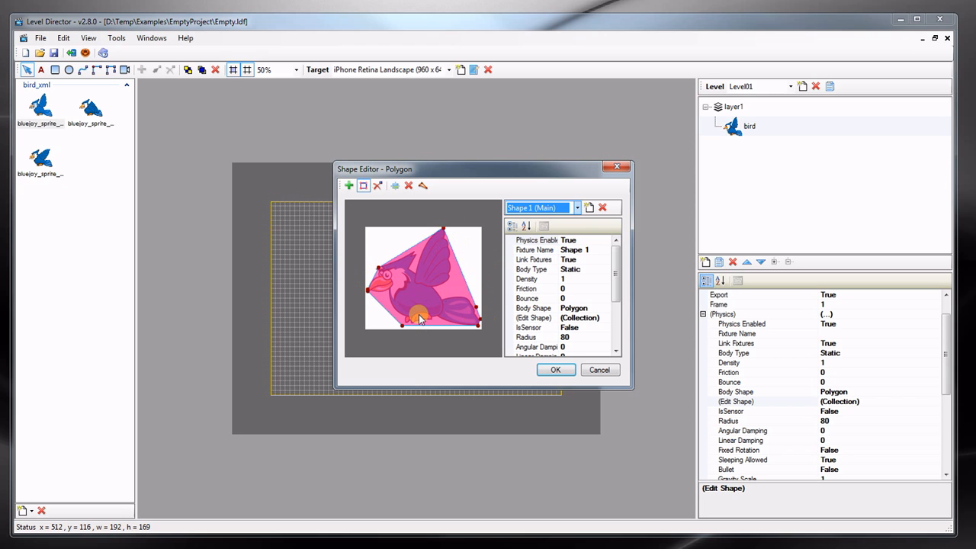
{"action": "left_click", "coordinate": [551, 371]}
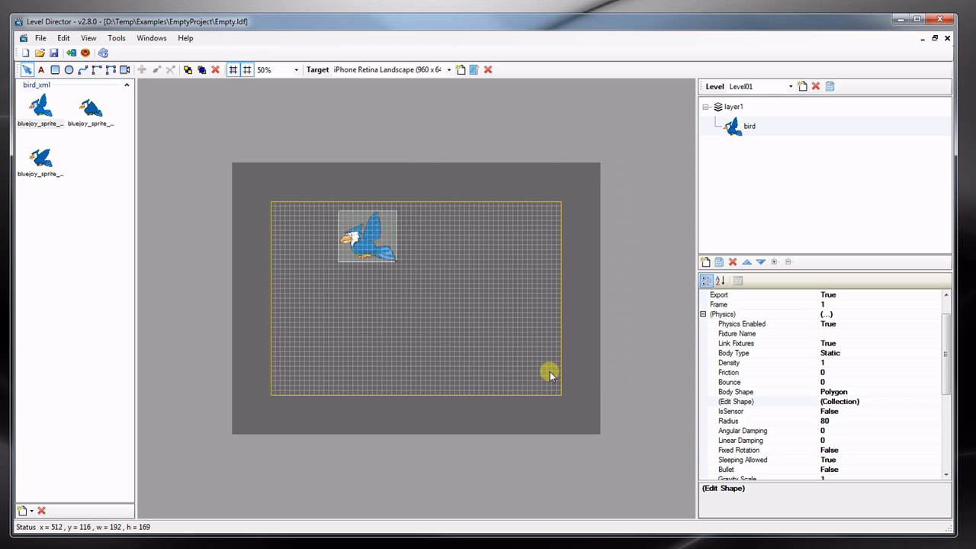
- Reopen the polygon shape for editing and clear all of the main shape's points
{"action": "left_click", "coordinate": [935, 402]}
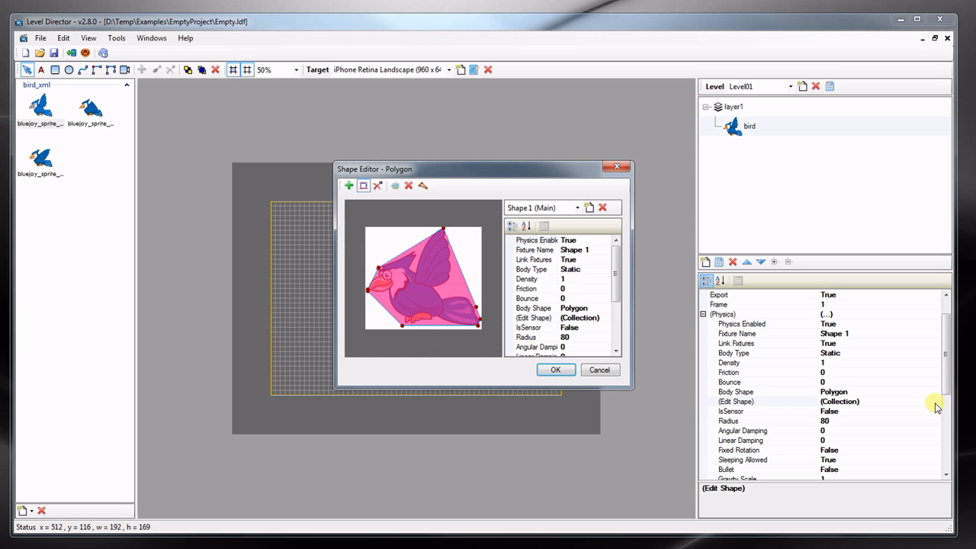
{"action": "left_click", "coordinate": [410, 186]}
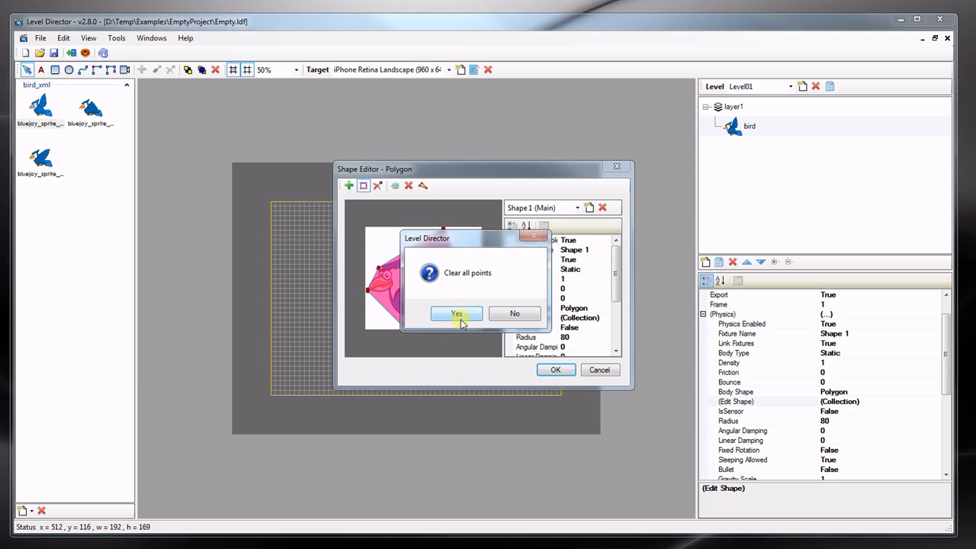
{"action": "left_click", "coordinate": [451, 315]}
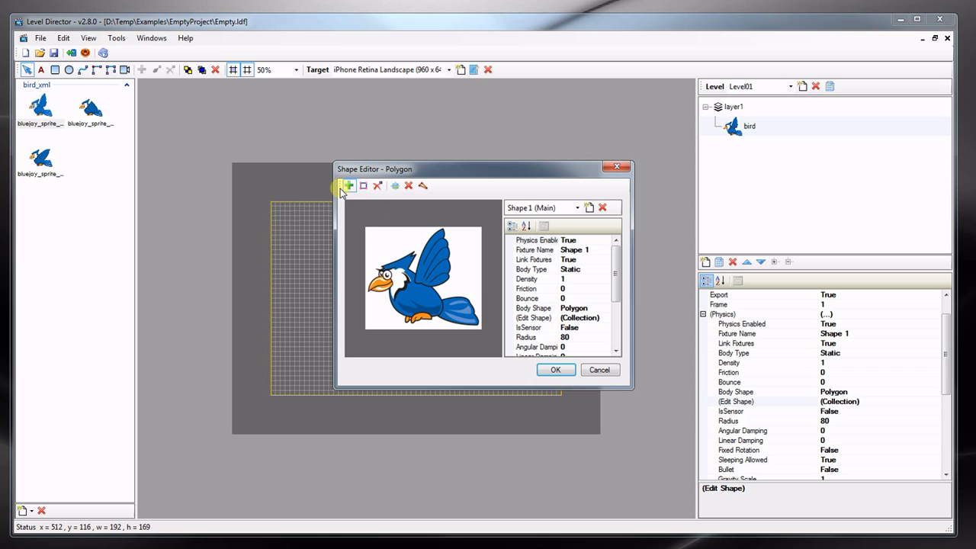
- Outline the bird's head and beak with a five-point polygon in the main shape
{"action": "left_click", "coordinate": [376, 264]}
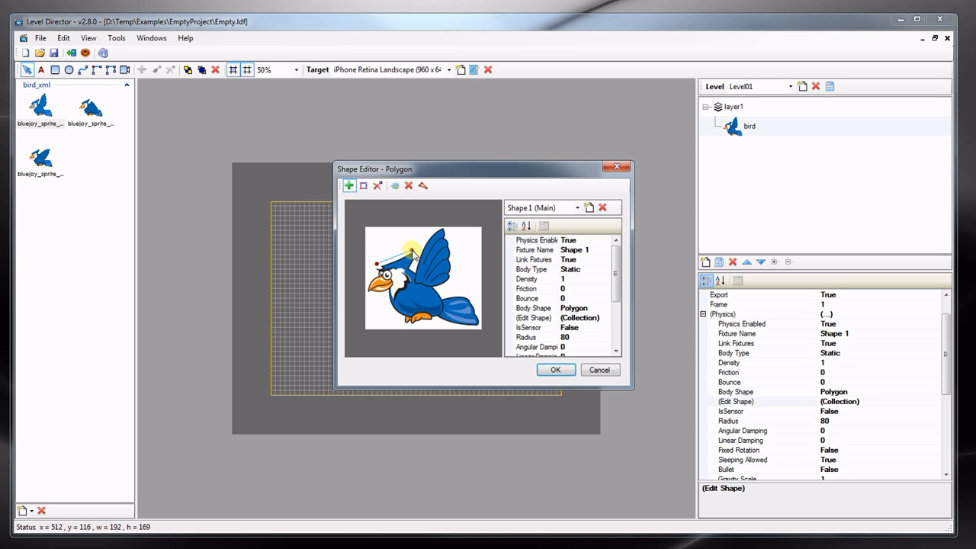
{"action": "left_click", "coordinate": [411, 250]}
{"action": "left_click", "coordinate": [402, 280]}
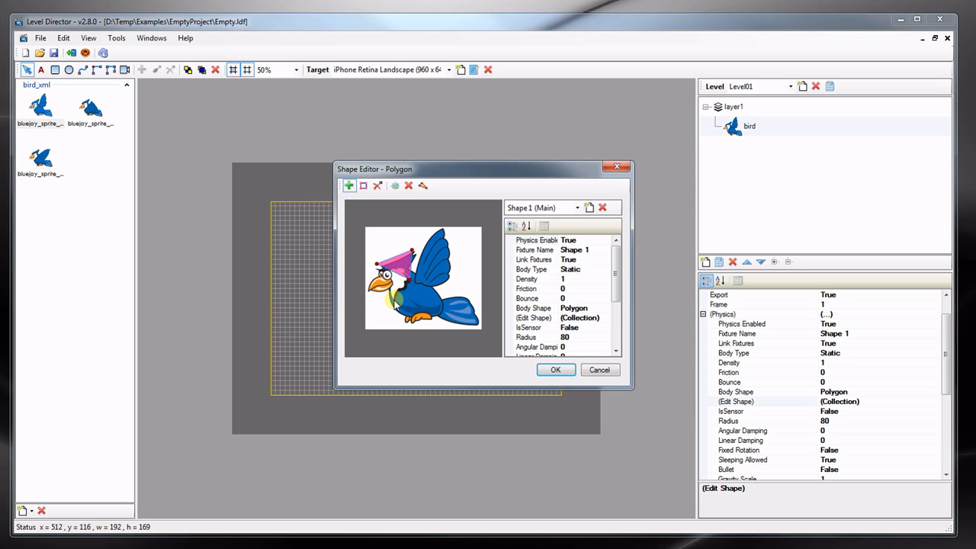
{"action": "left_click", "coordinate": [396, 299]}
{"action": "left_click", "coordinate": [368, 292]}
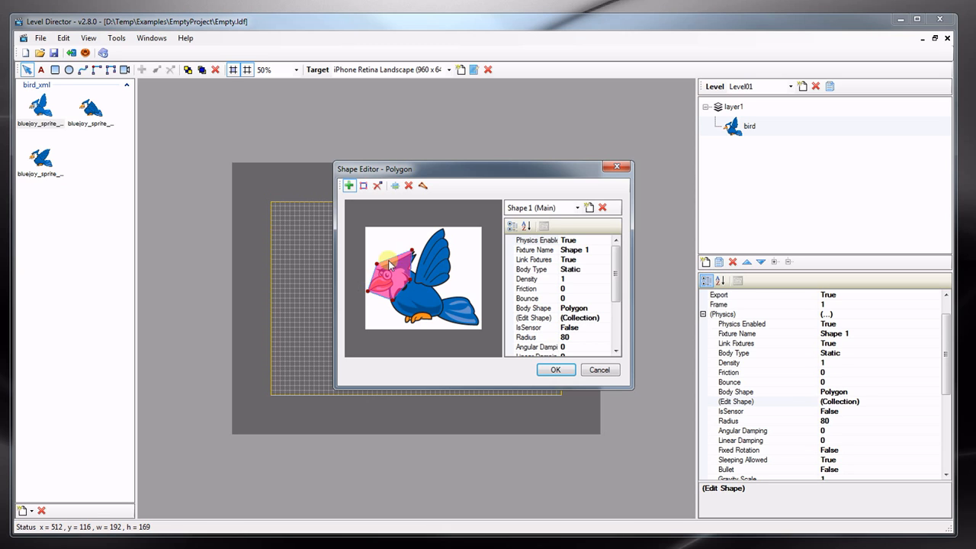
- Add a second fixture outlining the bird's body with a five-point polygon, and adjust its points to keep it below the head shape
{"action": "left_click", "coordinate": [589, 208]}
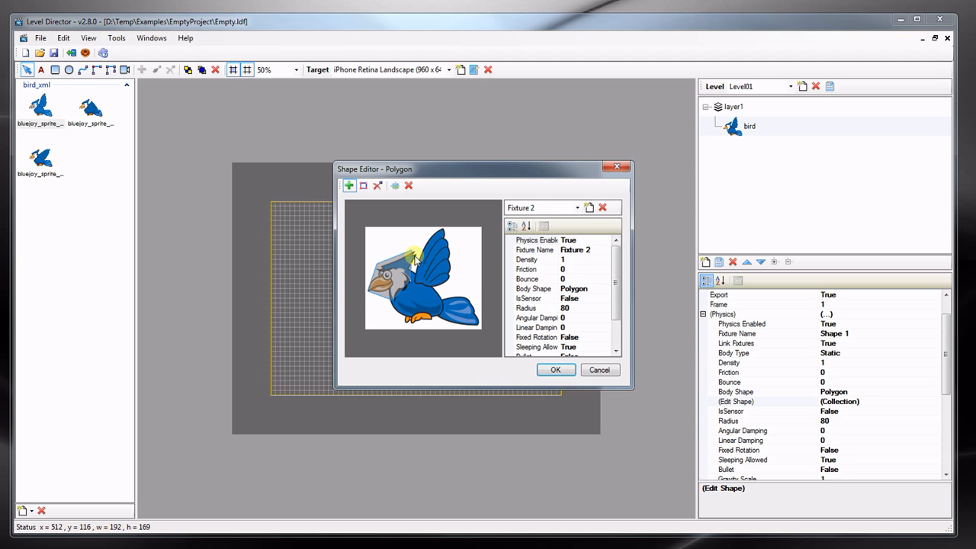
{"action": "left_click", "coordinate": [413, 253]}
{"action": "left_click", "coordinate": [446, 298]}
{"action": "left_click", "coordinate": [441, 317]}
{"action": "left_click", "coordinate": [407, 321]}
{"action": "left_click", "coordinate": [391, 303]}
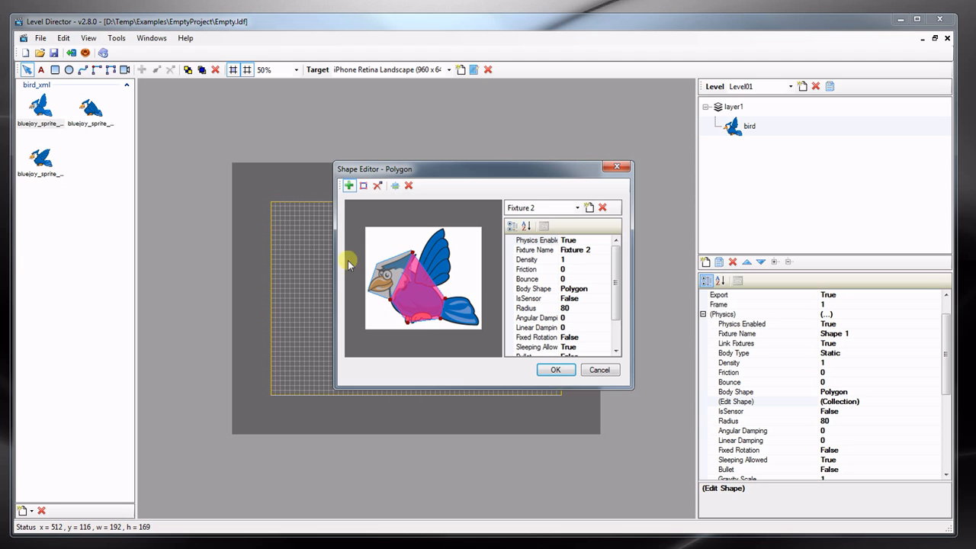
{"action": "left_click", "coordinate": [365, 187]}
{"action": "left_click_drag", "start_coordinate": [390, 302], "coordinate": [415, 277]}
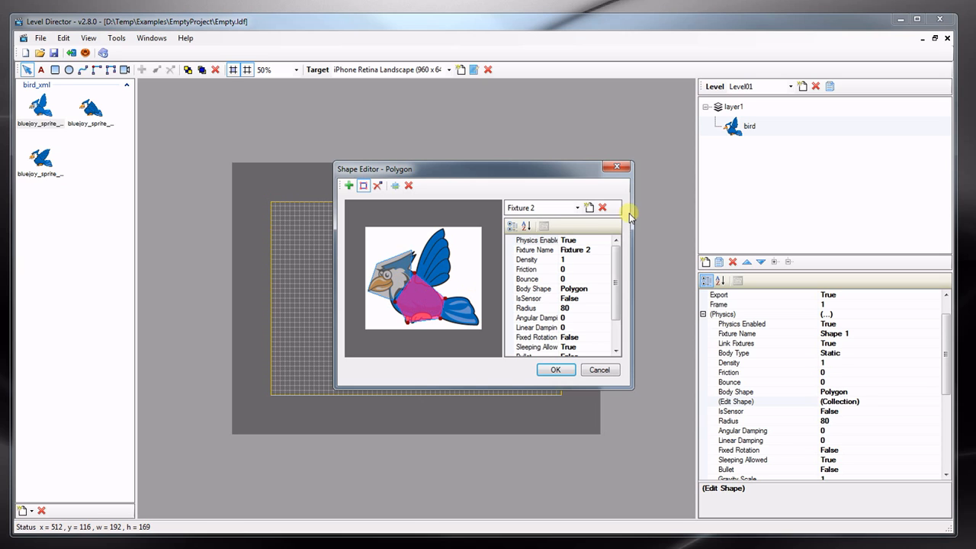
- Set the main shape's fixture name to Head
{"action": "left_click", "coordinate": [577, 208]}
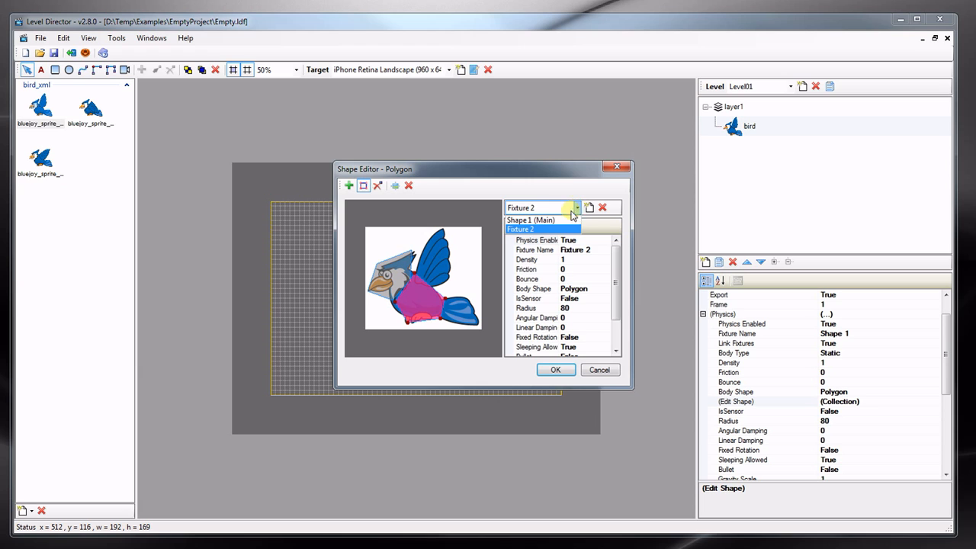
{"action": "left_click", "coordinate": [552, 219]}
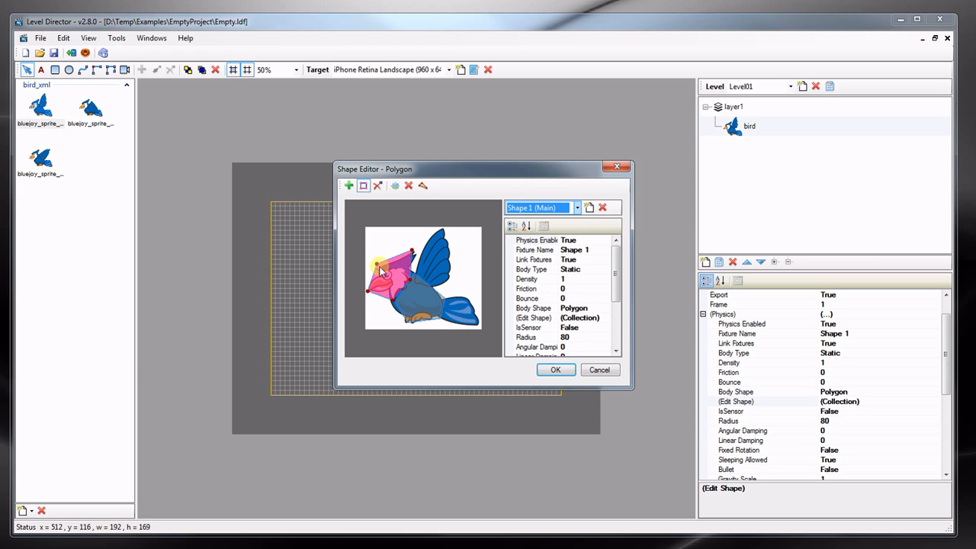
{"action": "left_click", "coordinate": [587, 250]}
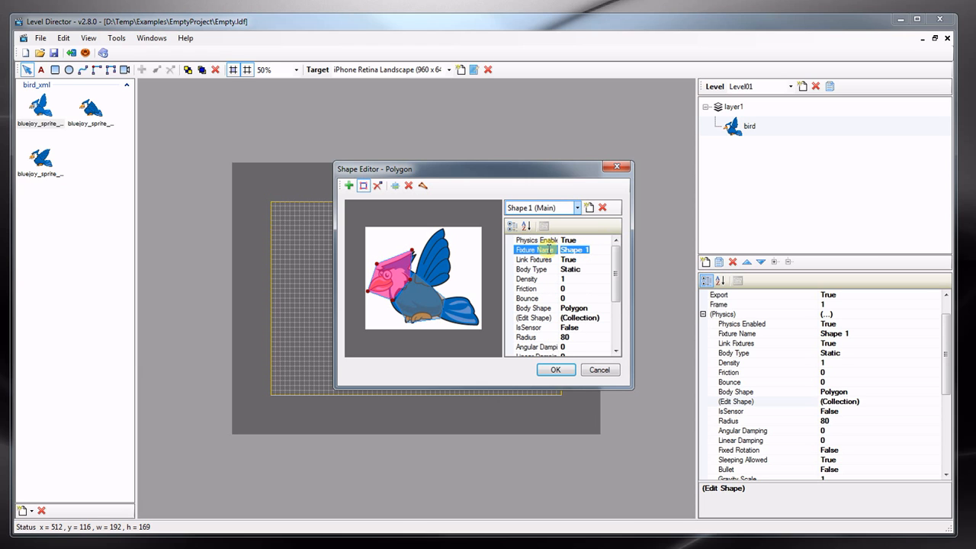
{"action": "type", "text": "Head"}
{"action": "key", "text": "Return"}
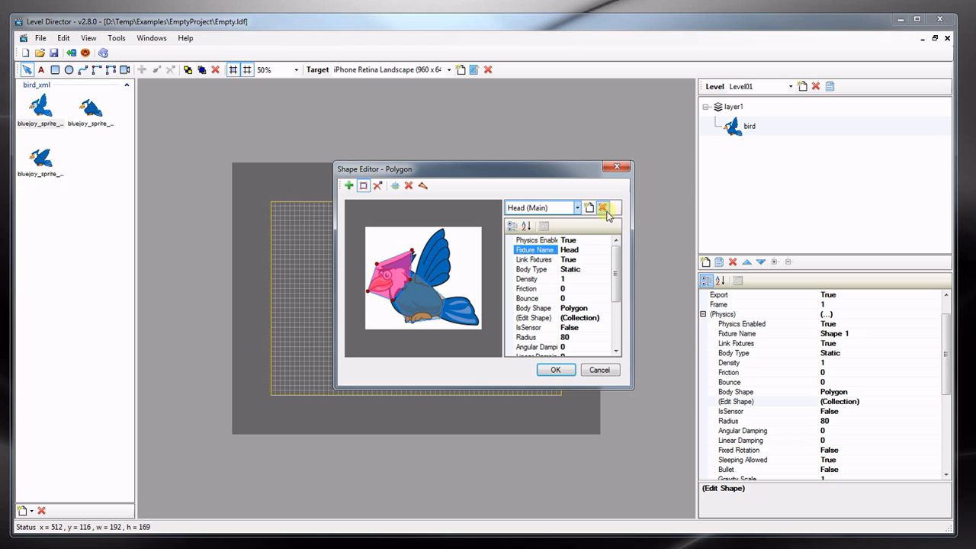
- Rename the second fixture as Body
{"action": "left_click", "coordinate": [577, 208]}
{"action": "left_click", "coordinate": [518, 230]}
{"action": "left_click", "coordinate": [569, 250]}
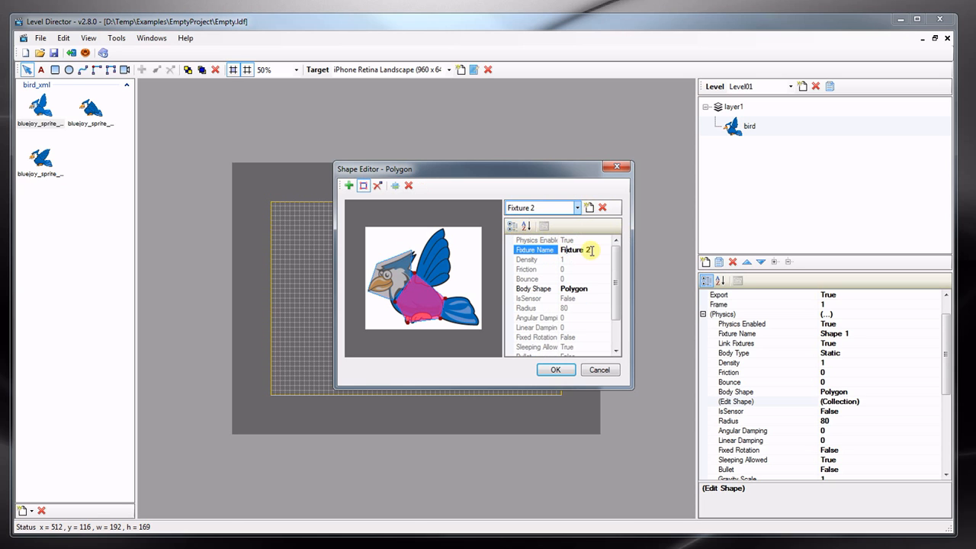
{"action": "type", "text": "Body"}
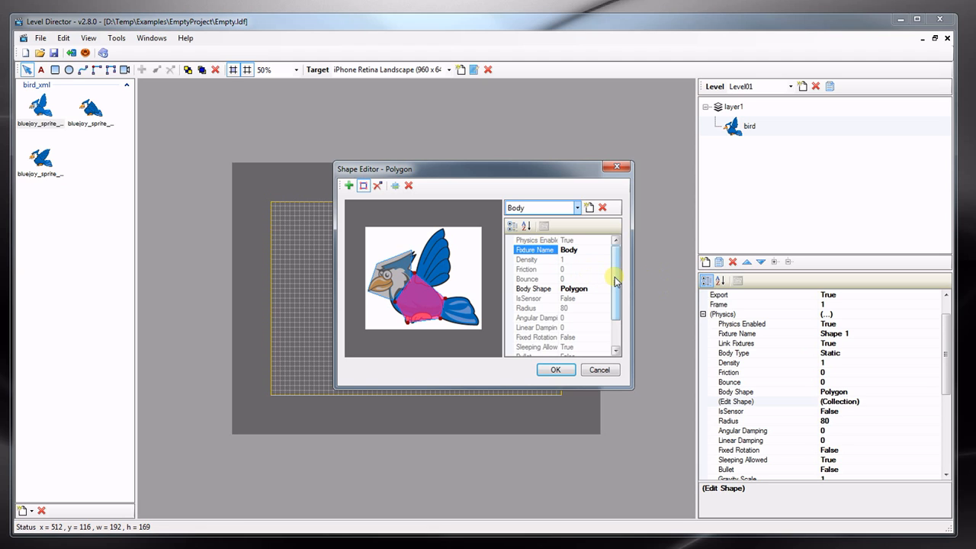
- Examine the Body fixture's friction, bounce, density and sensor properties while the fixtures are linked
{"action": "left_click", "coordinate": [535, 269]}
{"action": "left_click", "coordinate": [537, 279]}
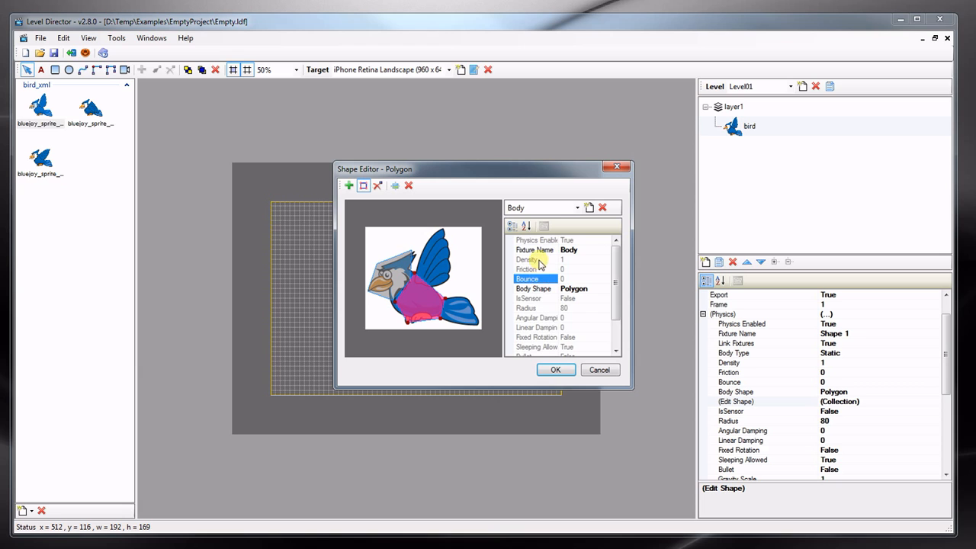
{"action": "left_click", "coordinate": [537, 260]}
{"action": "left_click", "coordinate": [537, 298]}
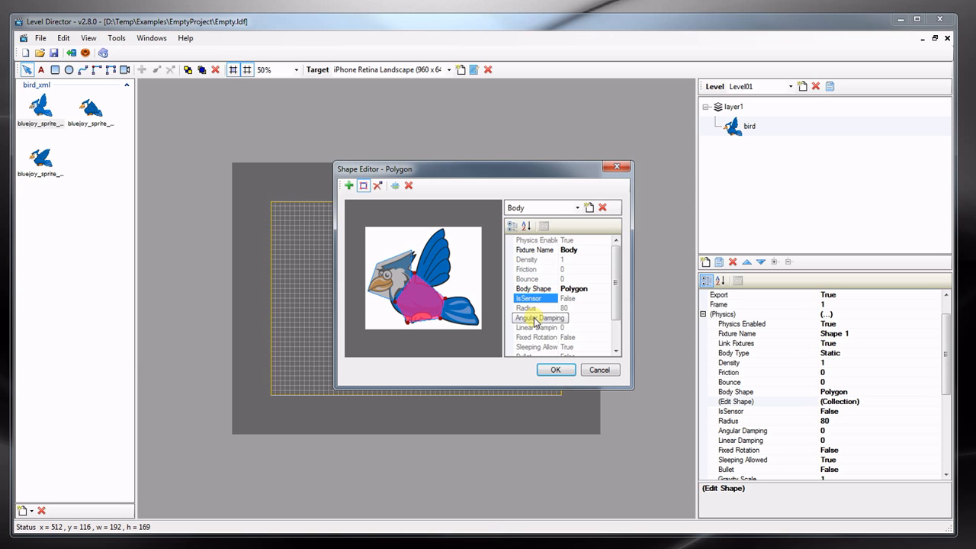
- Set Link Fixtures to False on the main Head shape
{"action": "left_click", "coordinate": [577, 208]}
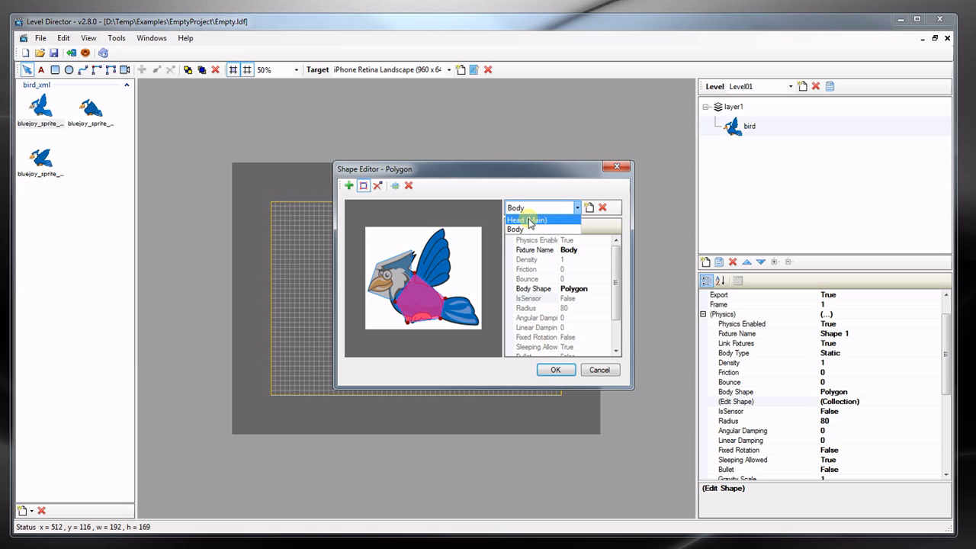
{"action": "left_click", "coordinate": [517, 220]}
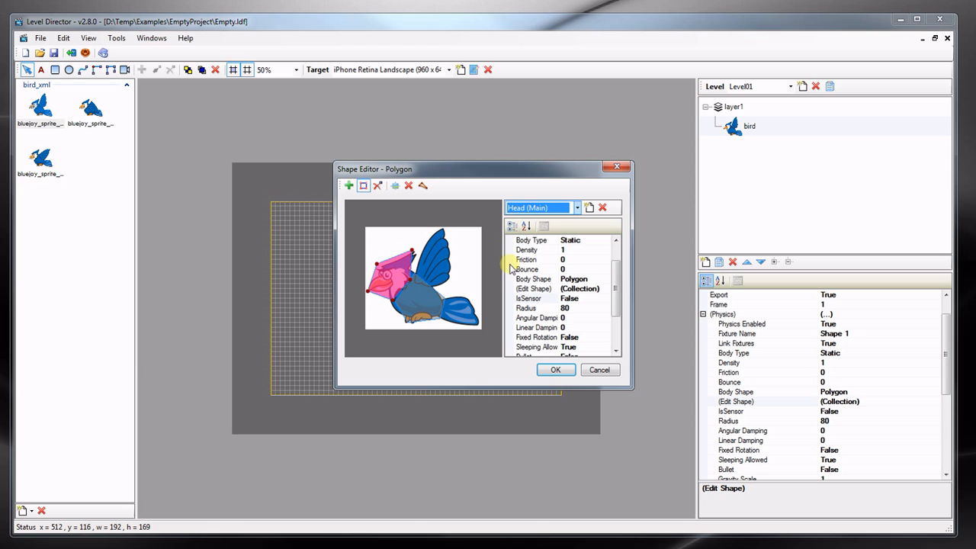
{"action": "left_click_drag", "start_coordinate": [618, 286], "coordinate": [618, 222]}
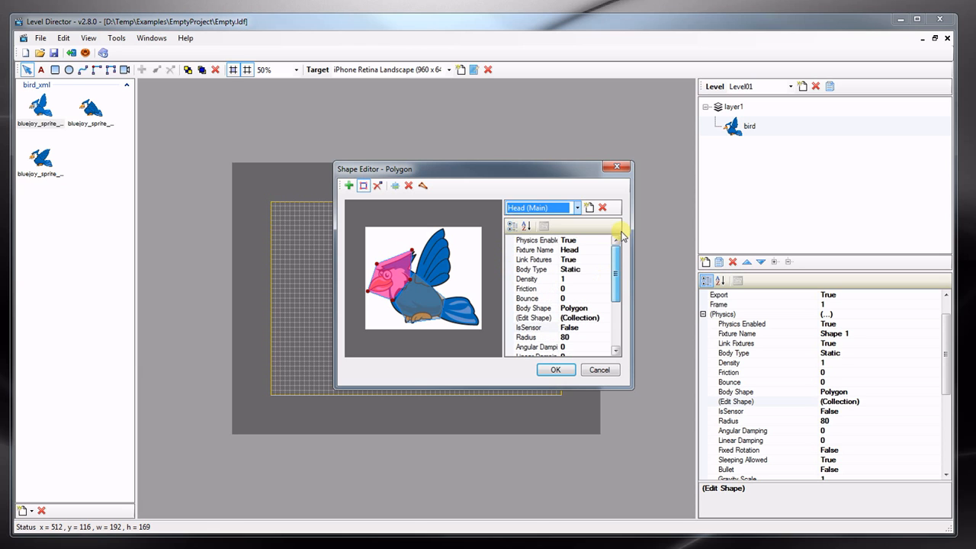
{"action": "left_click", "coordinate": [534, 260]}
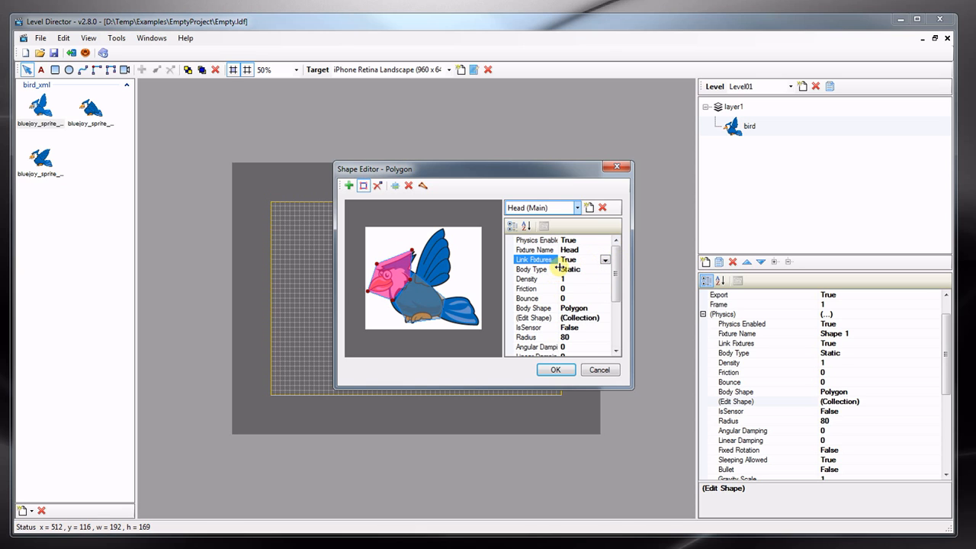
{"action": "scroll", "coordinate": [617, 270], "scroll_direction": "down", "scroll_amount": 1}
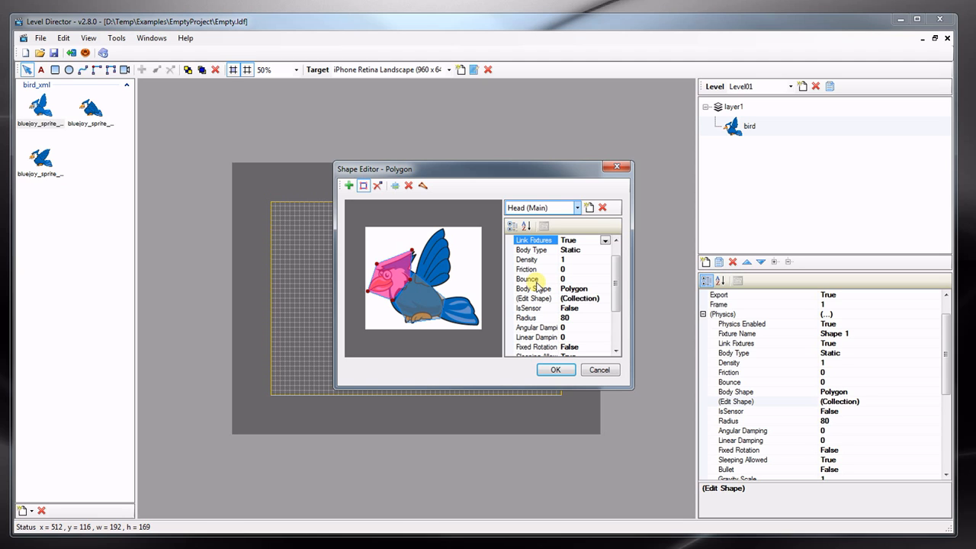
{"action": "left_click", "coordinate": [606, 241]}
{"action": "left_click", "coordinate": [568, 261]}
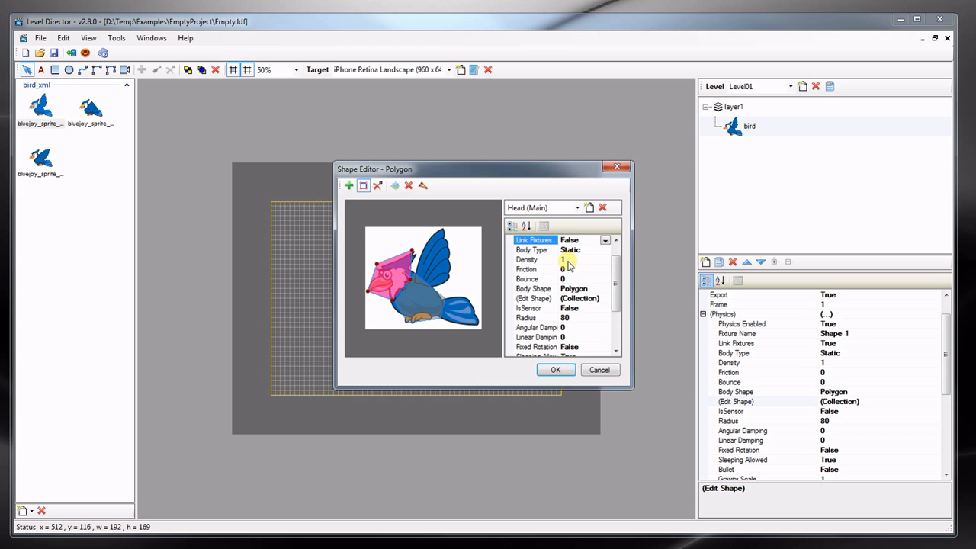
- Set the Body fixture's friction to 1 and its bounce to 0.5
{"action": "left_click", "coordinate": [565, 208]}
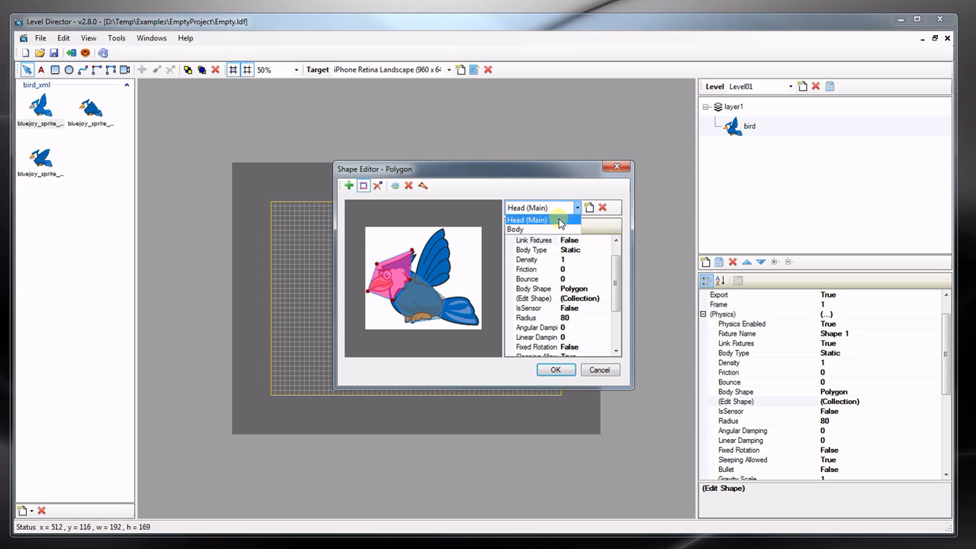
{"action": "left_click", "coordinate": [515, 229]}
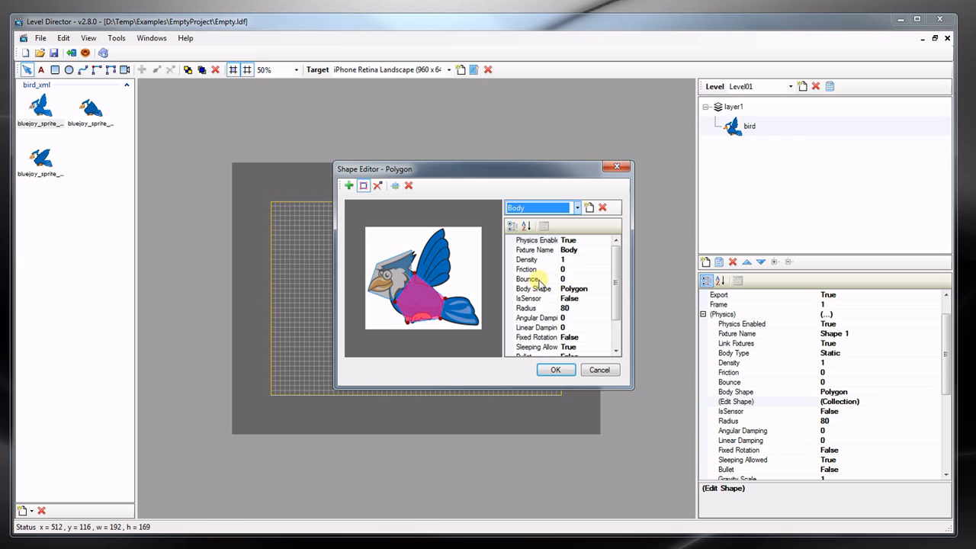
{"action": "left_click", "coordinate": [565, 270]}
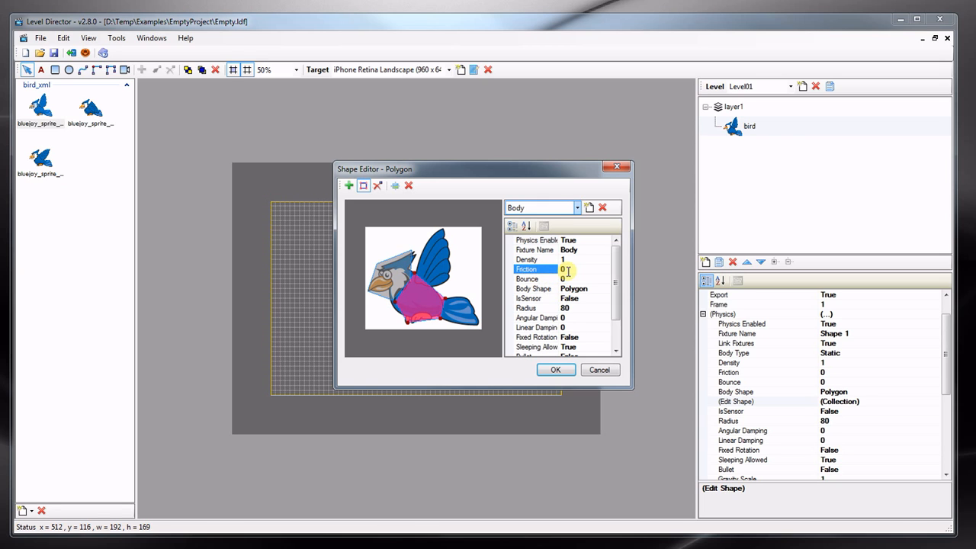
{"action": "left_click", "coordinate": [567, 270]}
{"action": "left_click", "coordinate": [541, 278]}
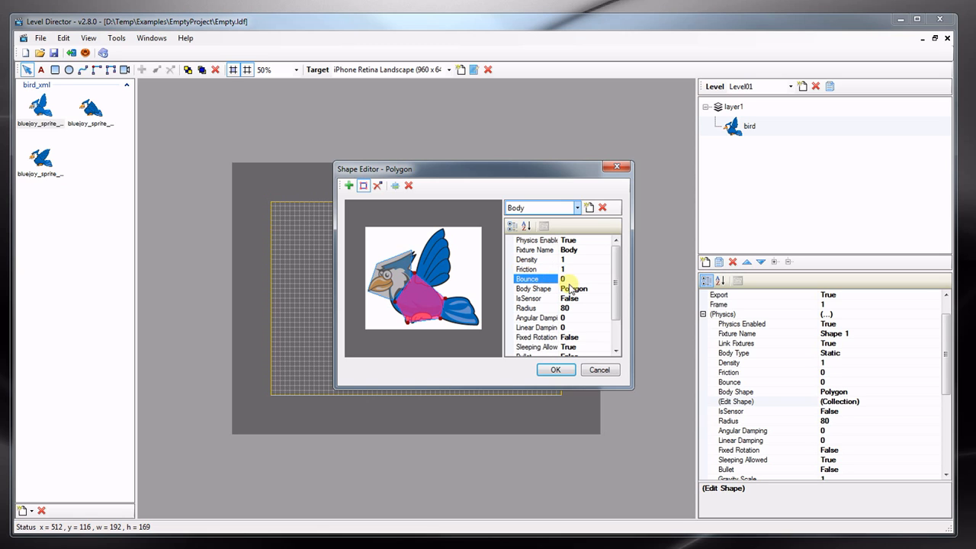
{"action": "left_click", "coordinate": [549, 281]}
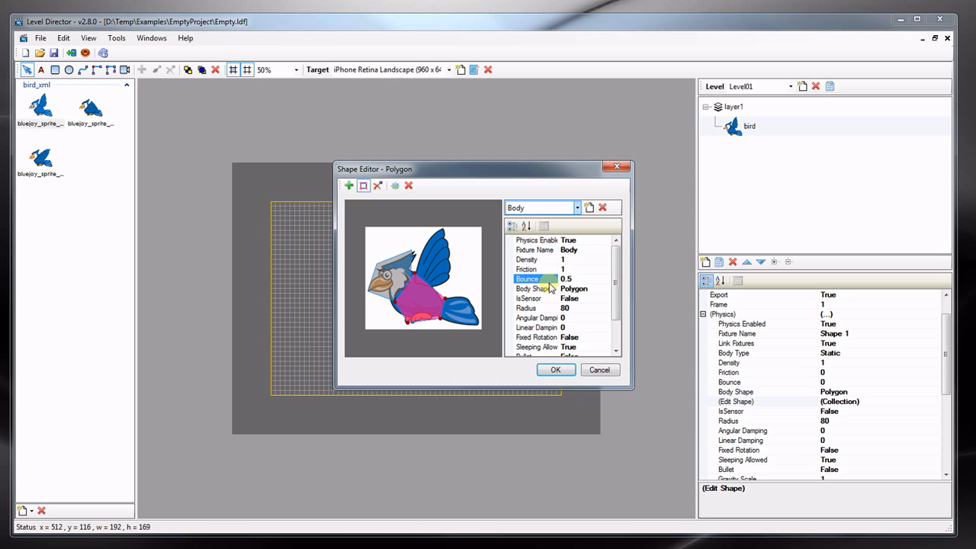
- Review the Body fixture's CategoryBits, MaskBits and GroupIndex properties and accept the polygon shape edits
{"action": "left_click_drag", "start_coordinate": [619, 290], "coordinate": [614, 319]}
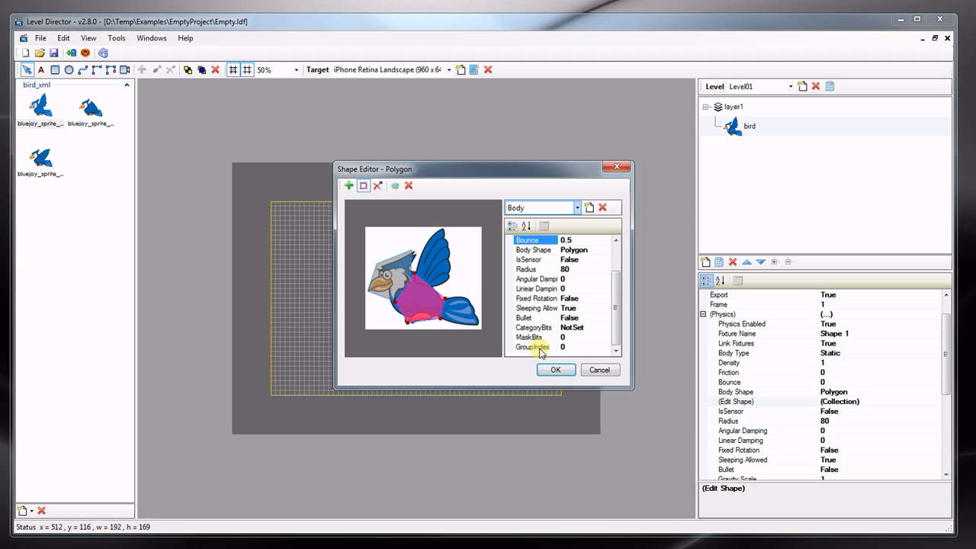
{"action": "left_click", "coordinate": [595, 328]}
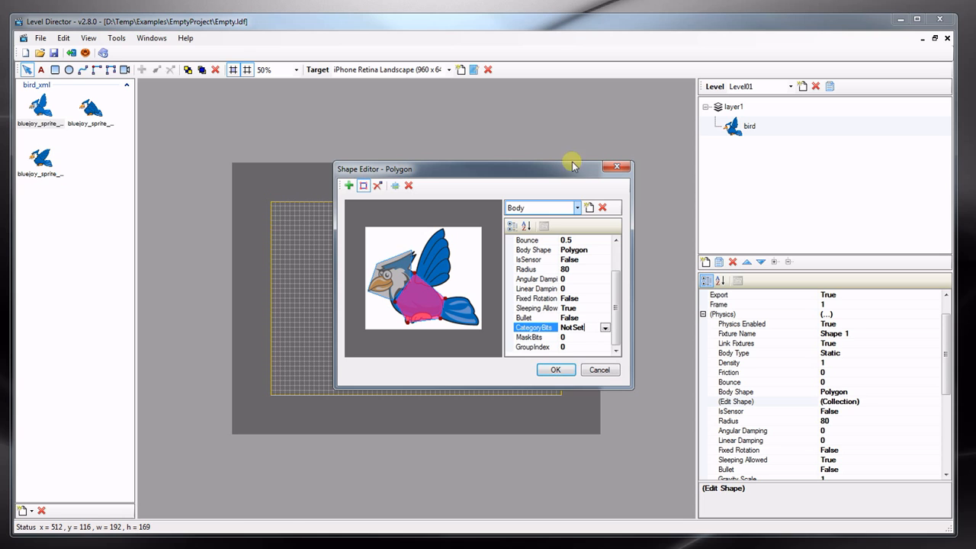
{"action": "left_click", "coordinate": [559, 369]}
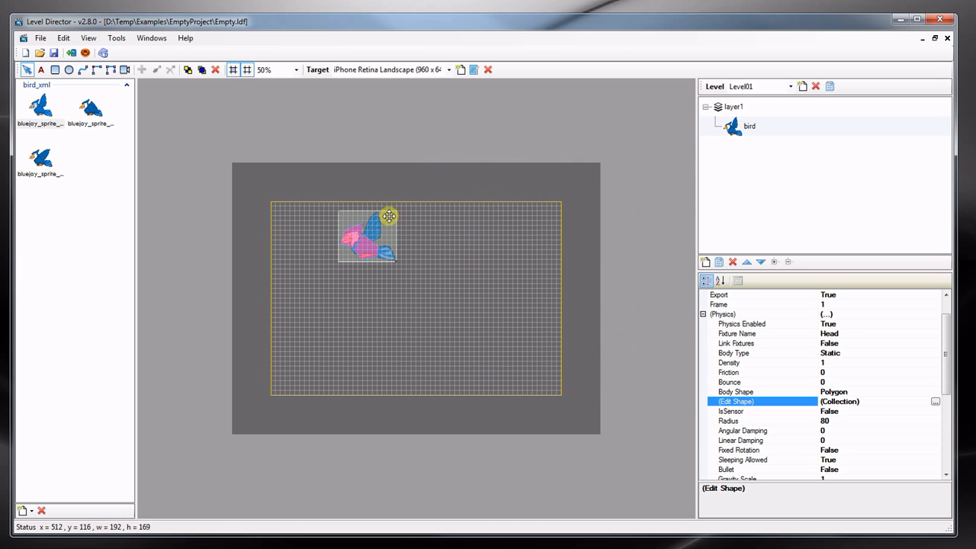
- Check layer1's ShowBodies setting, reselect the bird, preview the level in the Corona Simulator and close the preview
{"action": "left_click", "coordinate": [733, 107]}
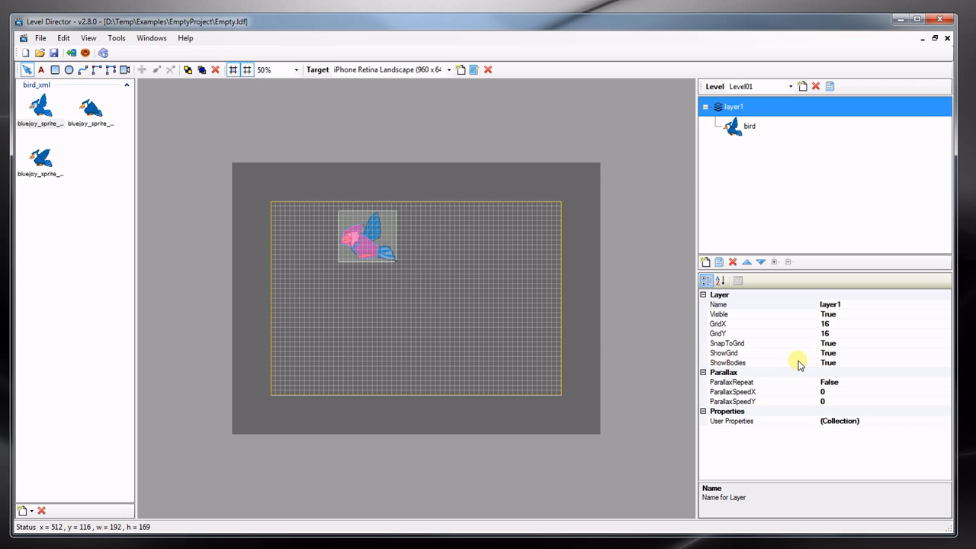
{"action": "left_click", "coordinate": [358, 239]}
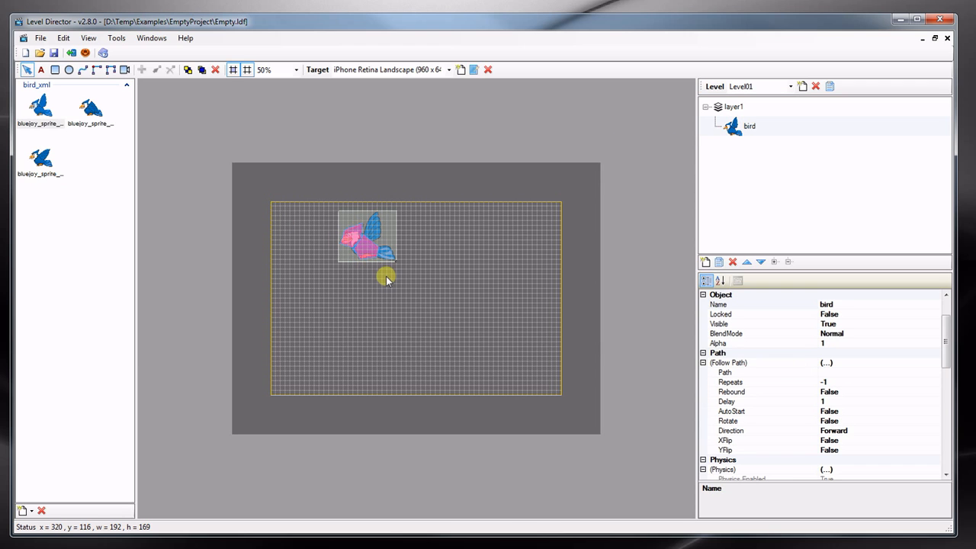
{"action": "left_click", "coordinate": [84, 53]}
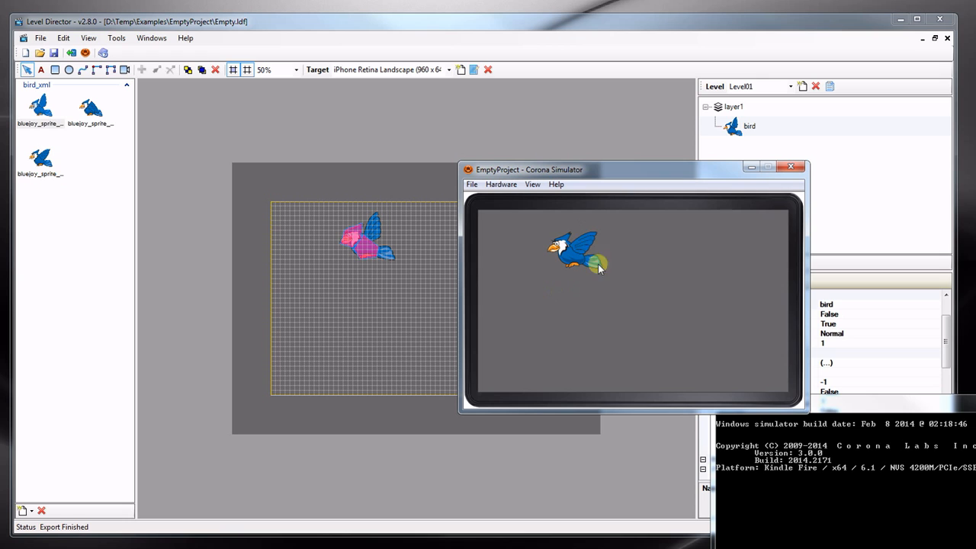
{"action": "left_click", "coordinate": [799, 171]}
- Set the physics Debug Mode of Level01 to Hybrid
{"action": "left_click", "coordinate": [494, 178]}
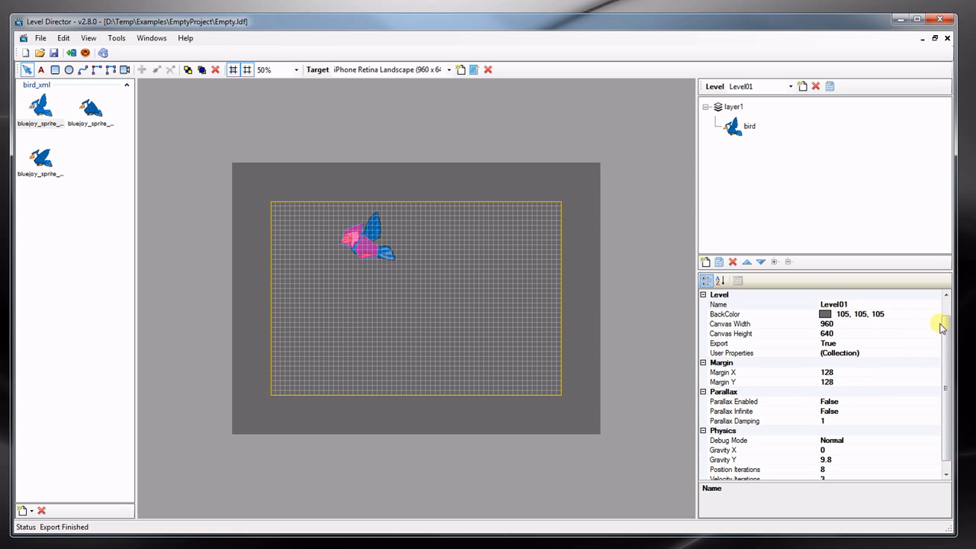
{"action": "left_click_drag", "start_coordinate": [949, 328], "coordinate": [952, 342]}
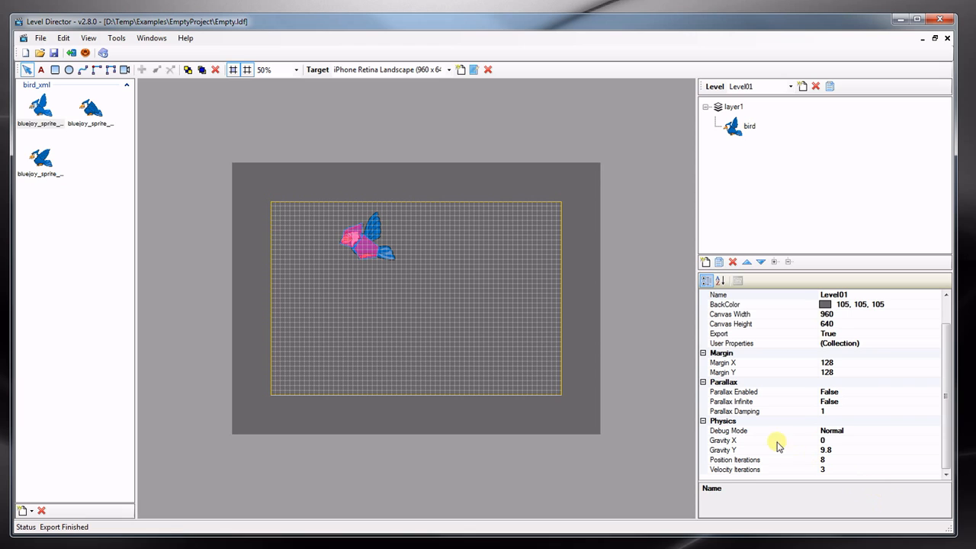
{"action": "left_click", "coordinate": [859, 431]}
{"action": "left_click", "coordinate": [933, 431]}
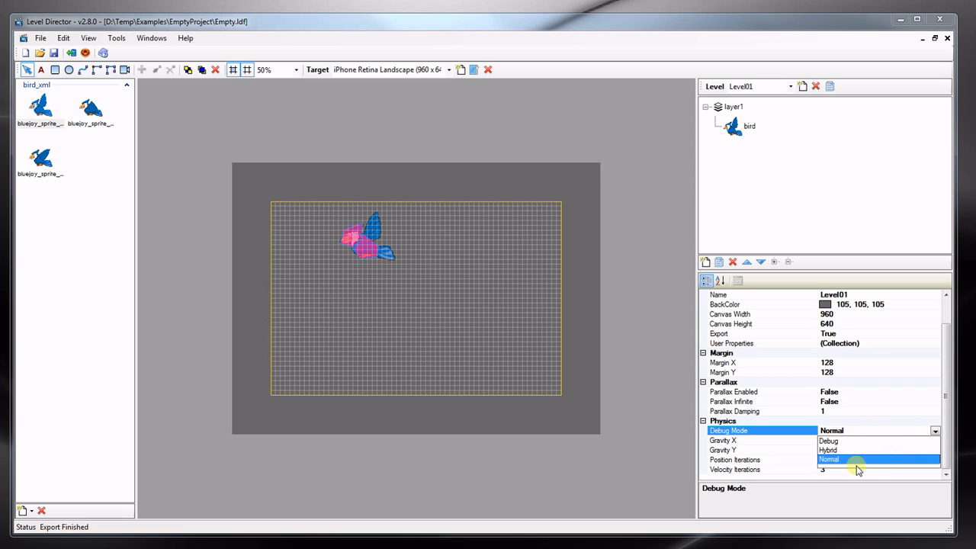
{"action": "left_click", "coordinate": [827, 450]}
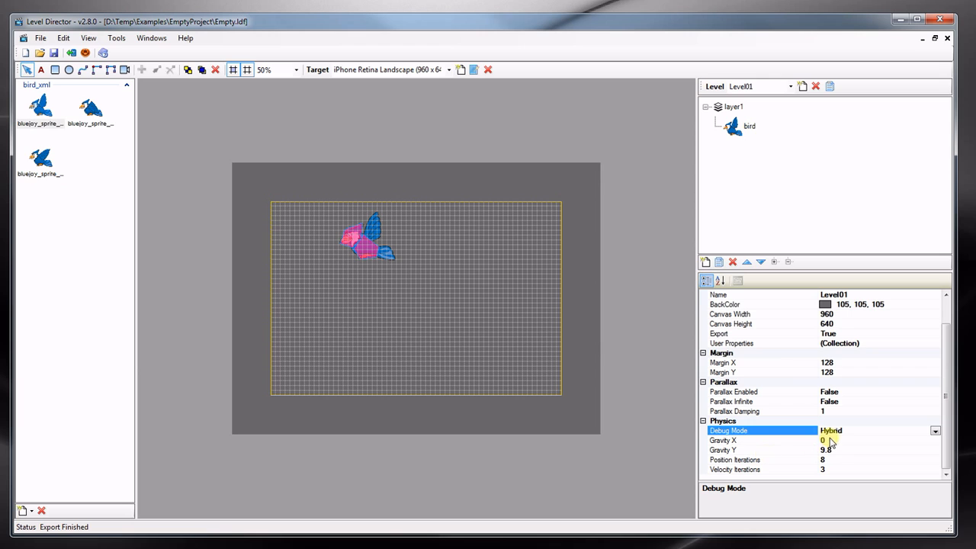
- Run the level in the Corona Simulator, examine the bird's physics body overlay, and close the simulator
{"action": "left_click", "coordinate": [85, 53]}
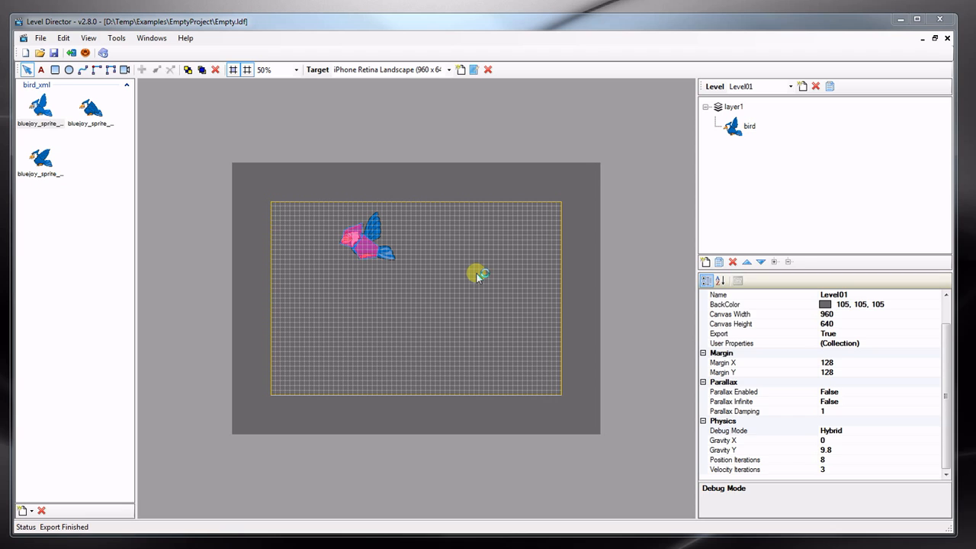
{"action": "left_click_drag", "start_coordinate": [575, 173], "coordinate": [521, 168]}
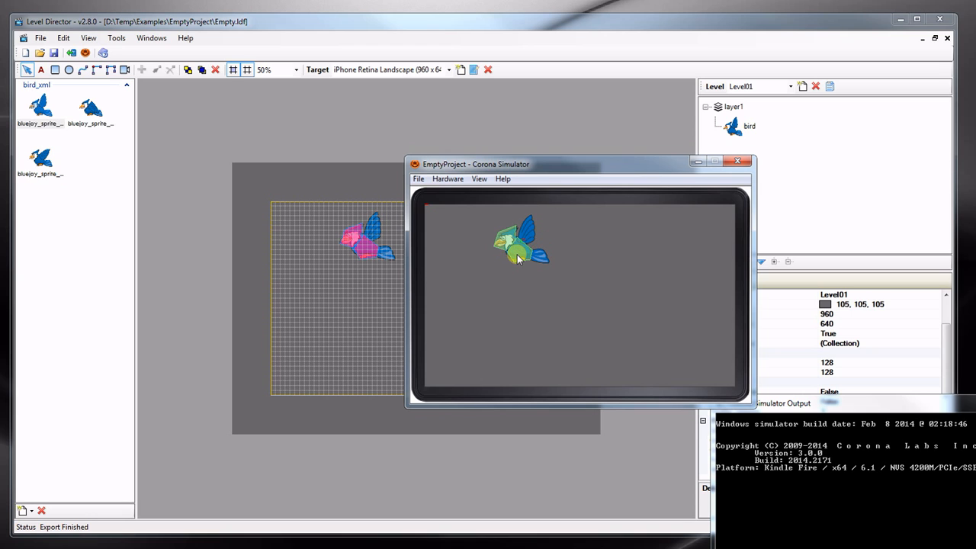
{"action": "left_click", "coordinate": [737, 161]}
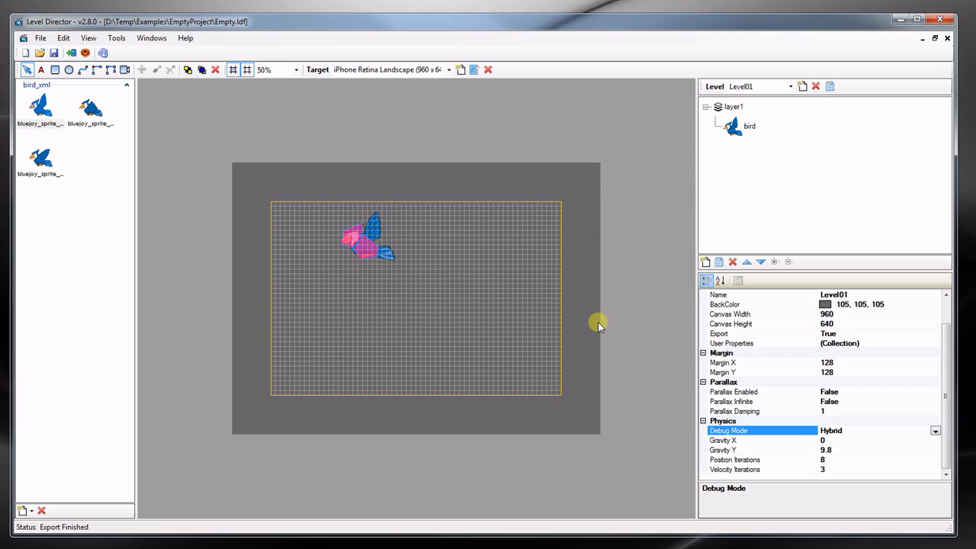
- Place two more bluejay_sprite_01.png birds on layer1, one right of the canvas centre and one below the existing bird
{"action": "left_click", "coordinate": [36, 109]}
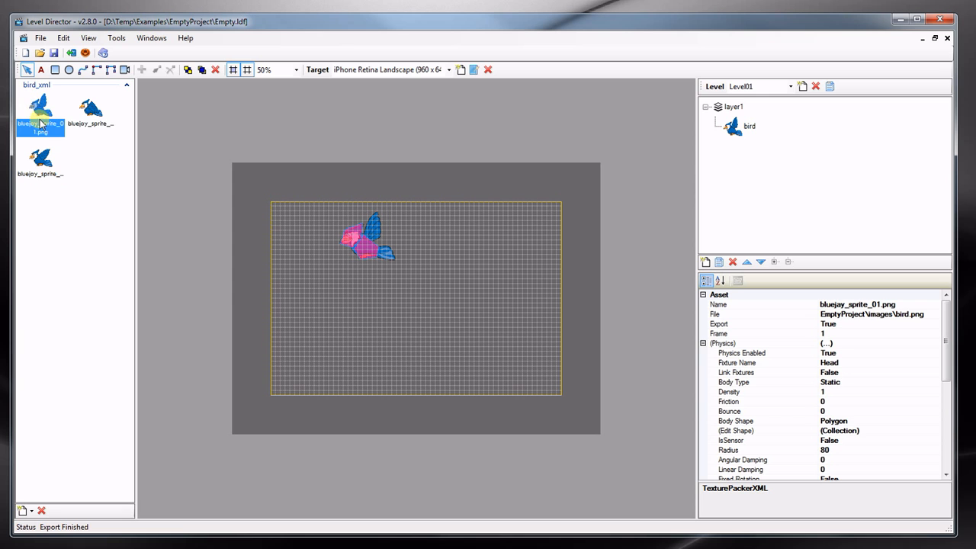
{"action": "left_click_drag", "start_coordinate": [39, 109], "coordinate": [440, 268]}
{"action": "left_click_drag", "start_coordinate": [39, 111], "coordinate": [352, 308]}
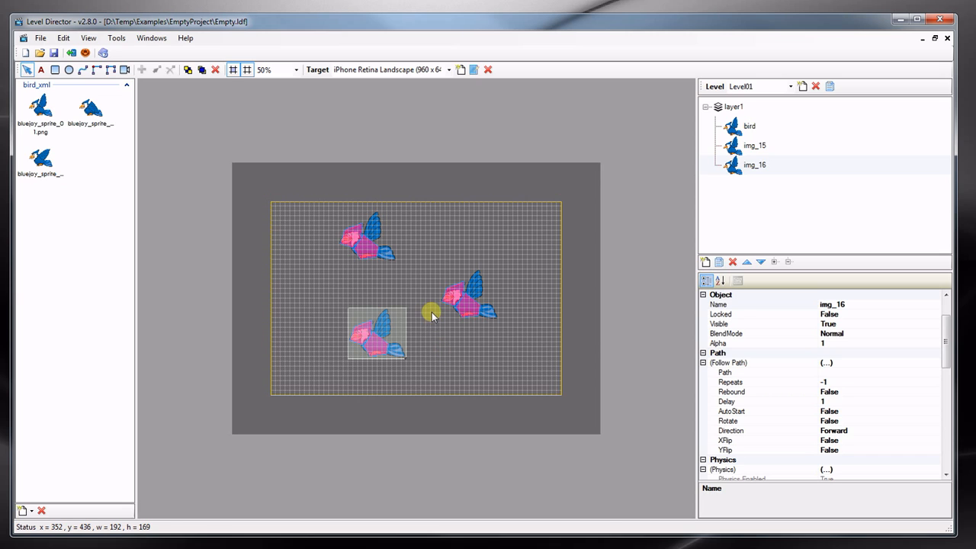
- Compare the properties of the original bird object with the physics settings of the bluejay_sprite_01.png asset
{"action": "left_click", "coordinate": [352, 241]}
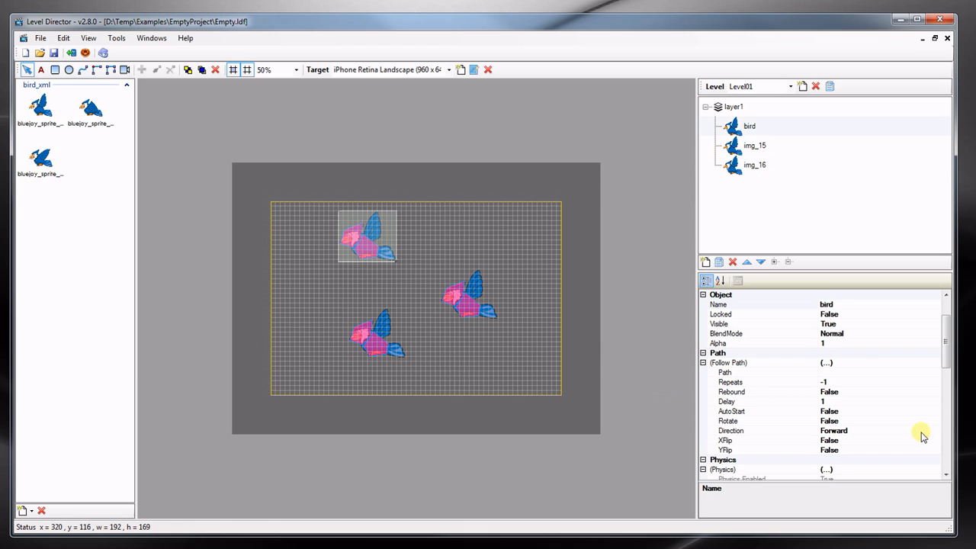
{"action": "left_click", "coordinate": [34, 105]}
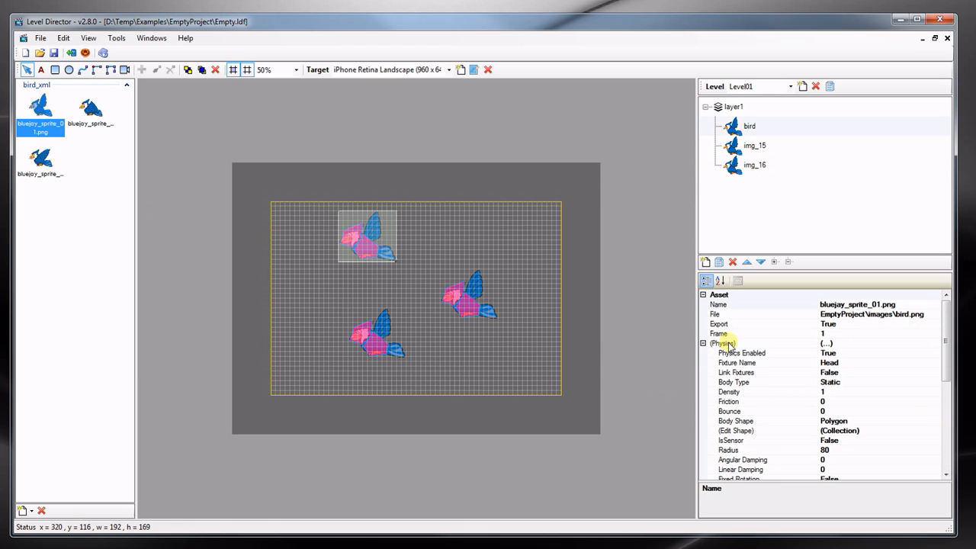